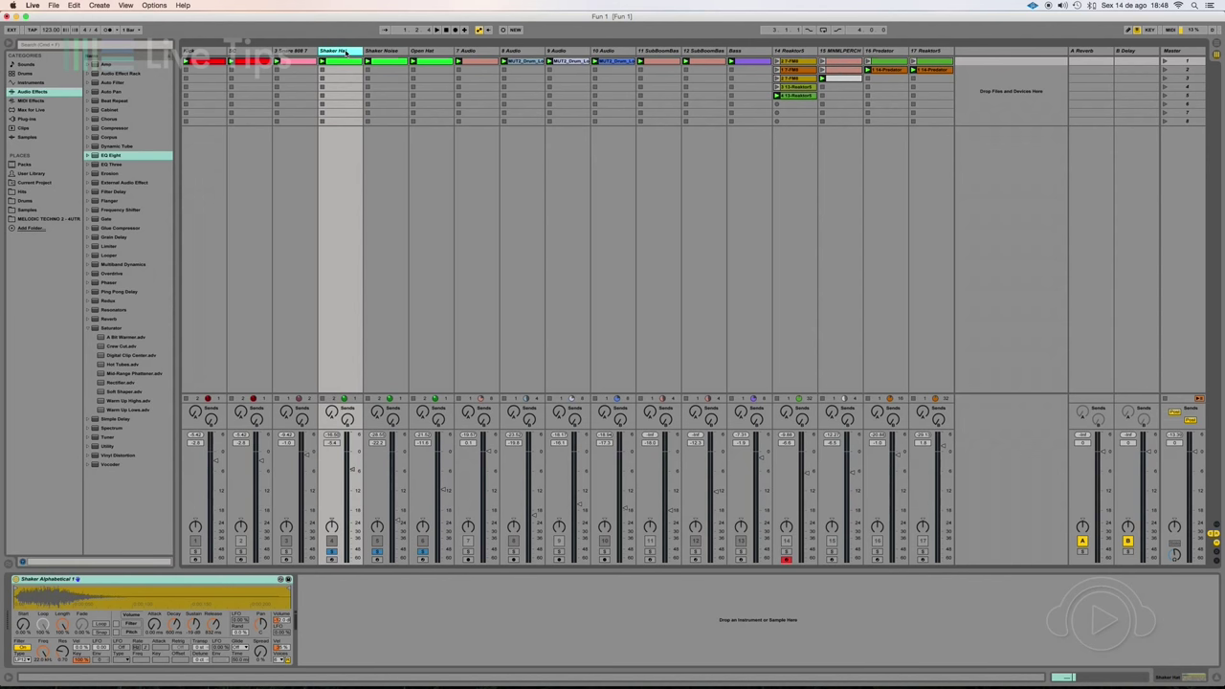
- Open the Shaker Hat clip's notes and audition the track soloed
double_click(345, 61)
left_click(342, 52)
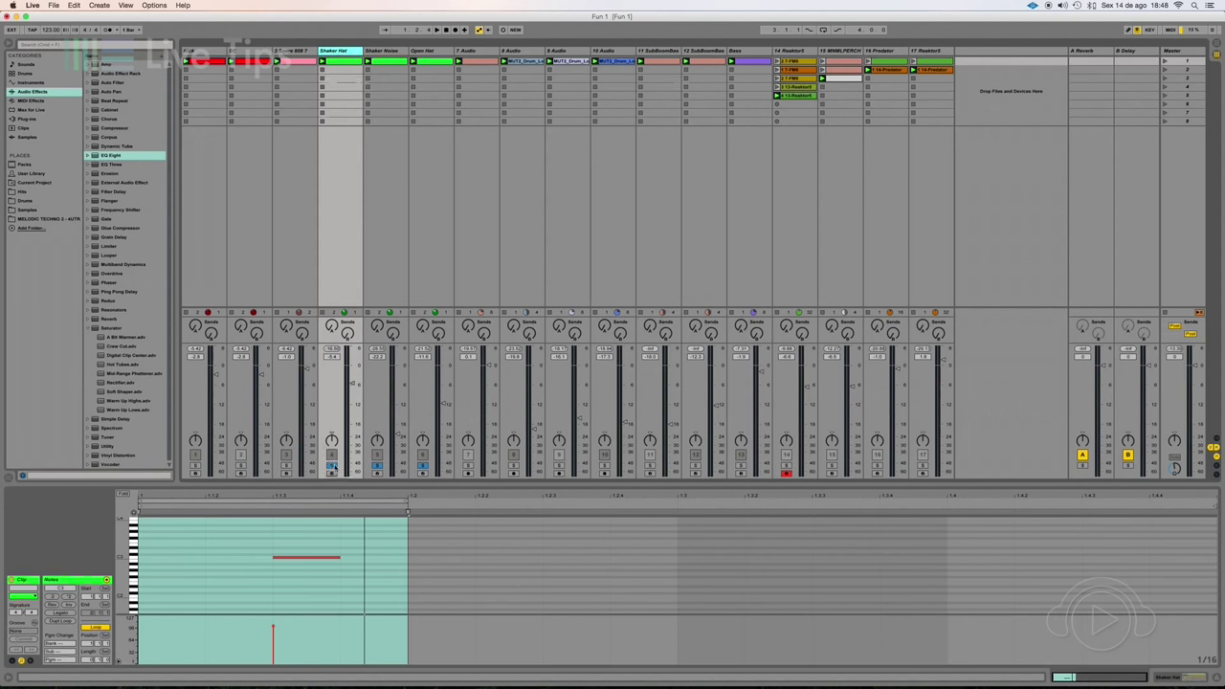
key("space")
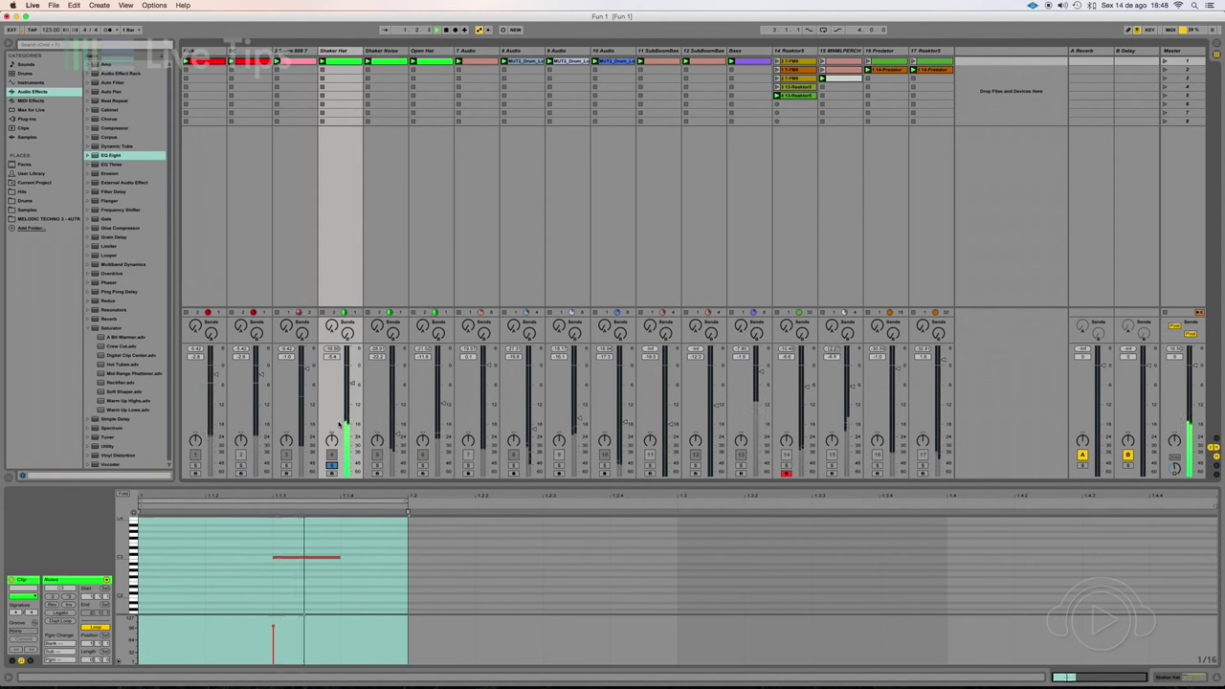
key("space")
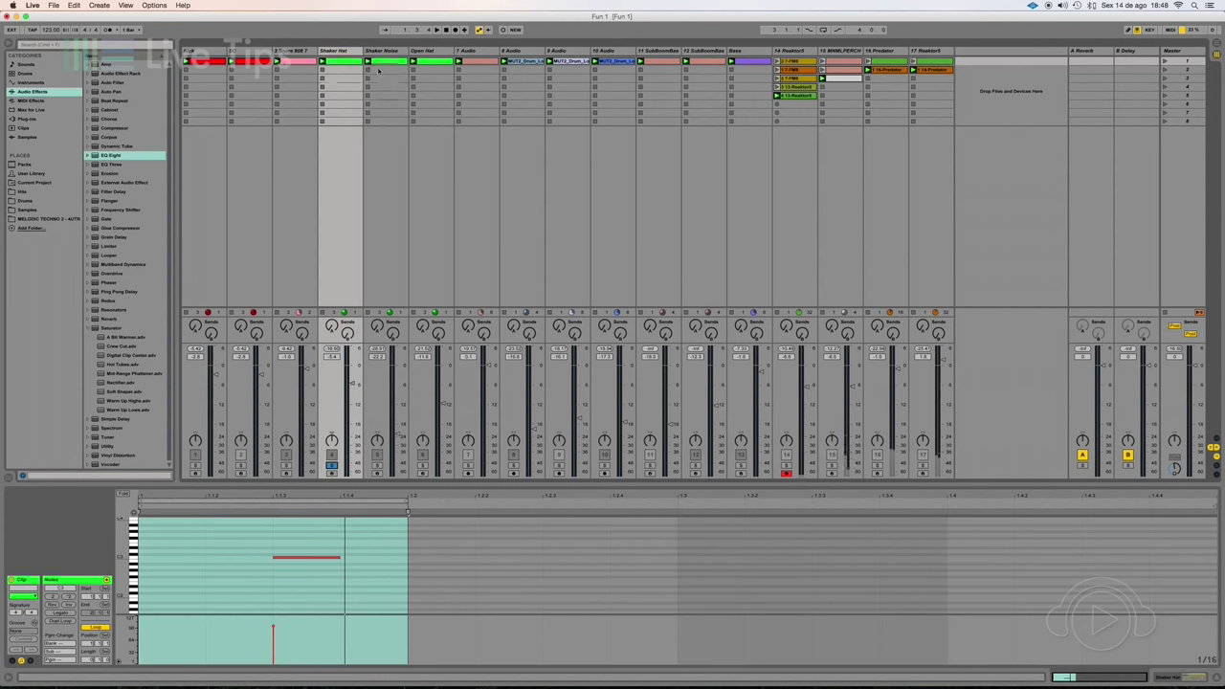
- Audition the Shaker Noise track soloed and bring up its device chain
left_click(391, 431)
left_click(383, 53)
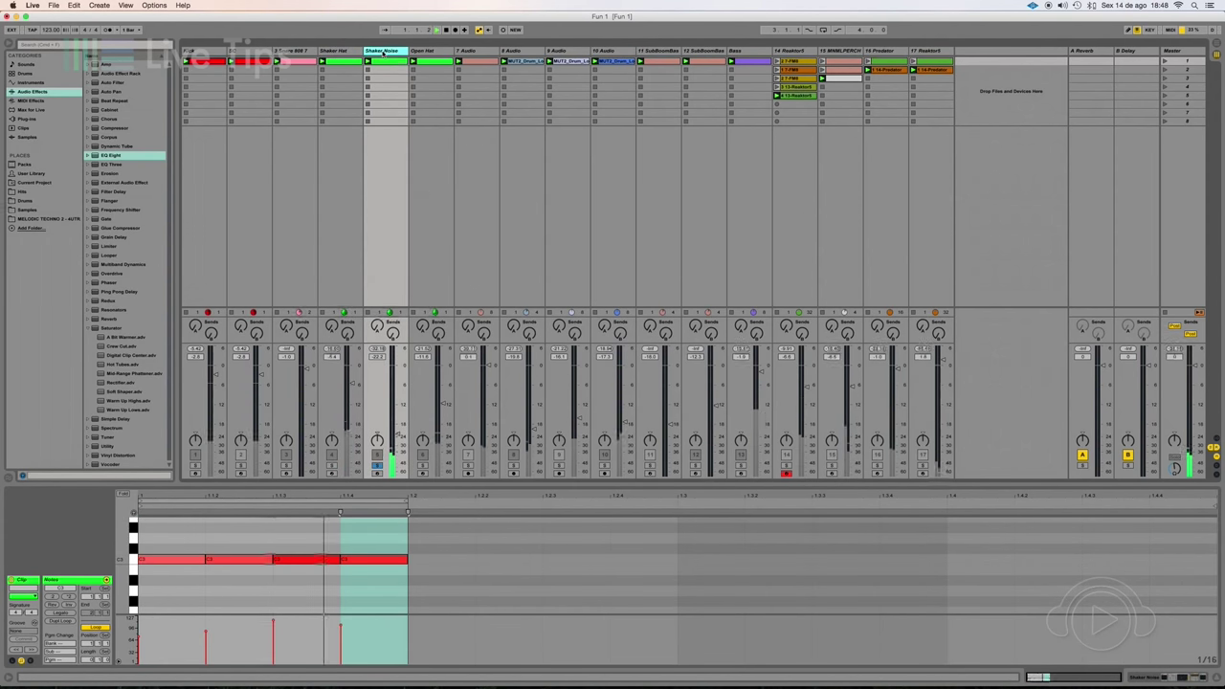
key("shift+Tab")
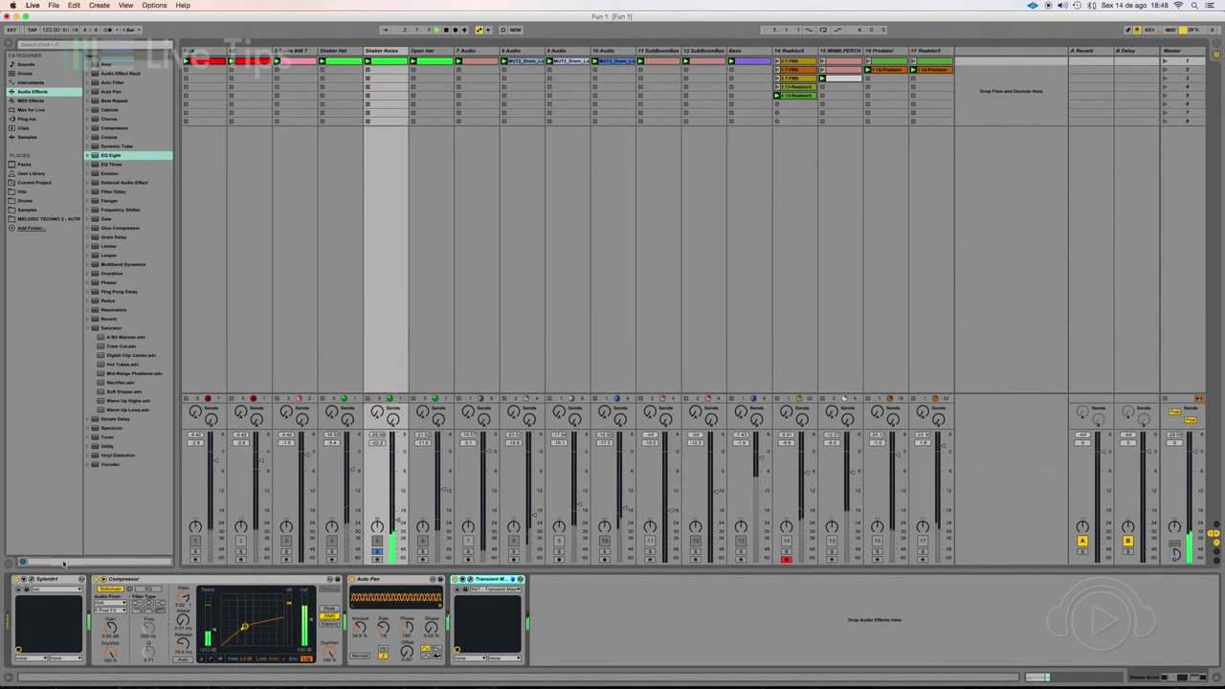
- Open the Sylenth1 instrument on Shaker Noise and set its amp envelope A decay to 2.76 during playback
left_click(35, 583)
left_click_drag(775, 176, 554, 214)
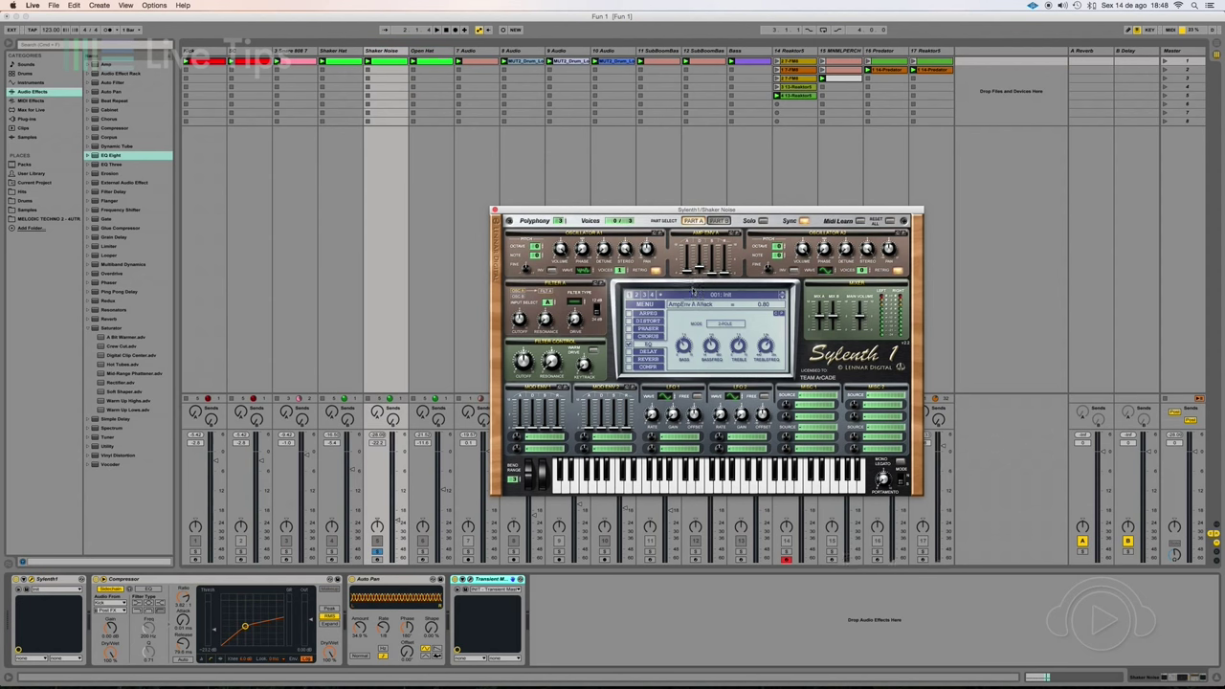
key("space")
mouse_move(700, 268)
left_mouse_down()
mouse_move(699, 255)
mouse_move(726, 248)
mouse_move(725, 274)
mouse_move(700, 267)
left_mouse_up()
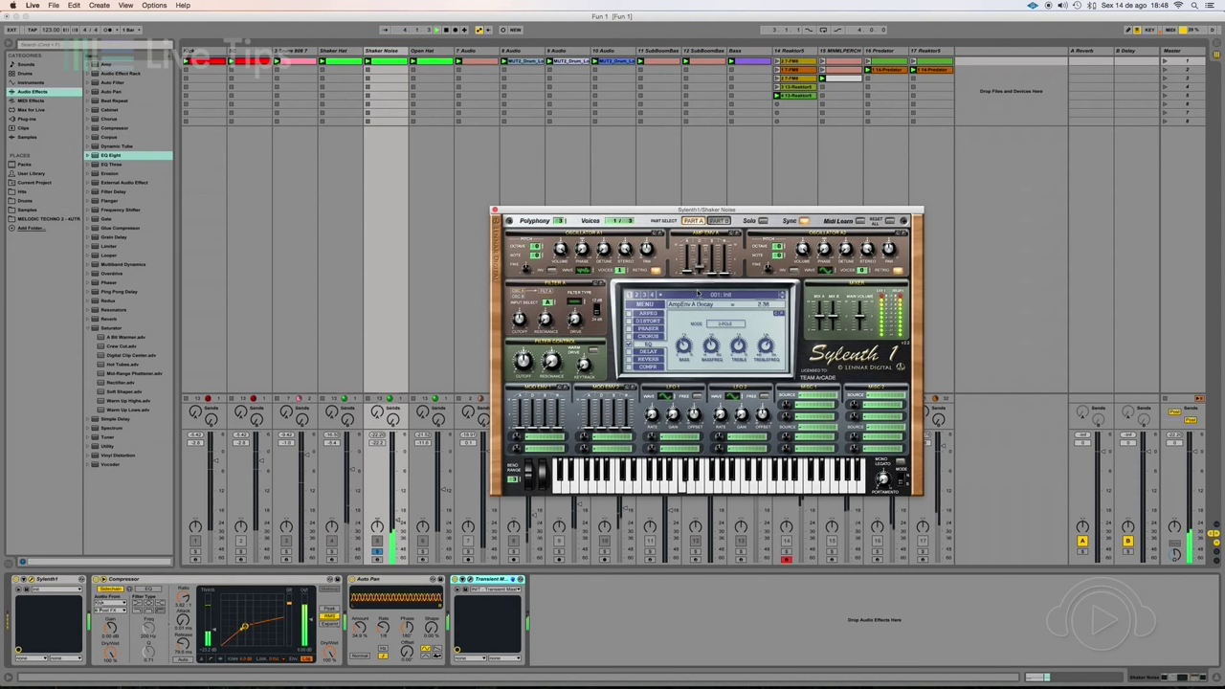
key("space")
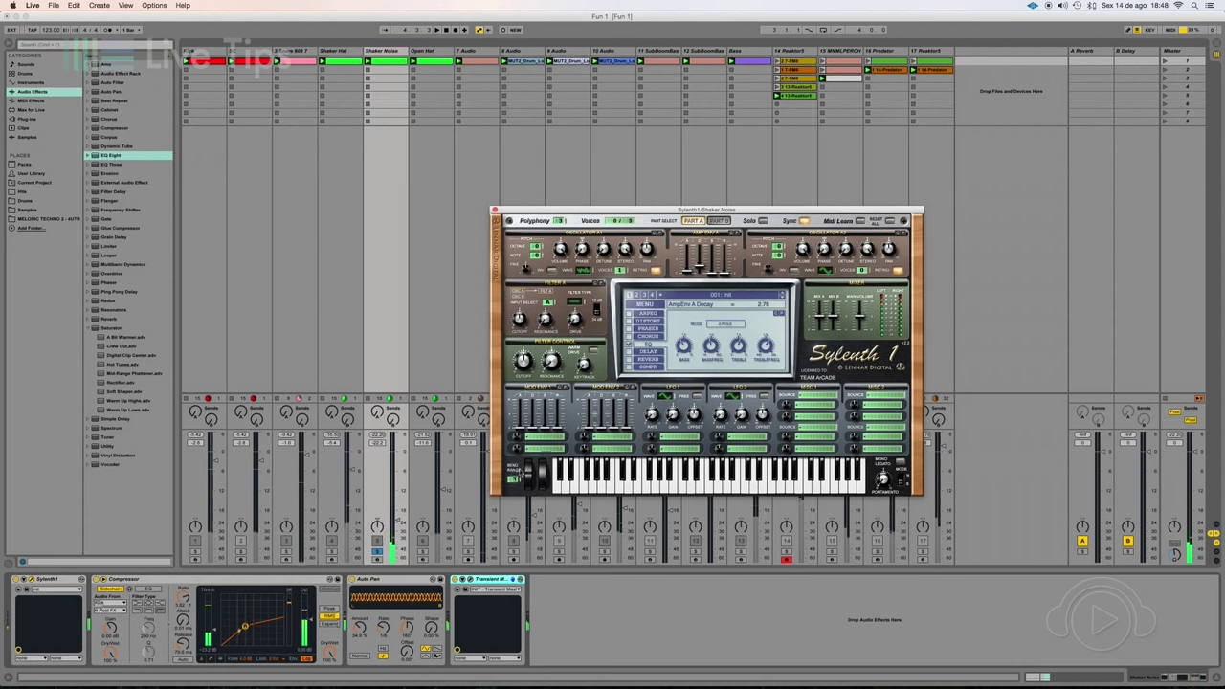
- Open the Open Hat clip's notes, audition the track soloed and show its sampler device
double_click(427, 63)
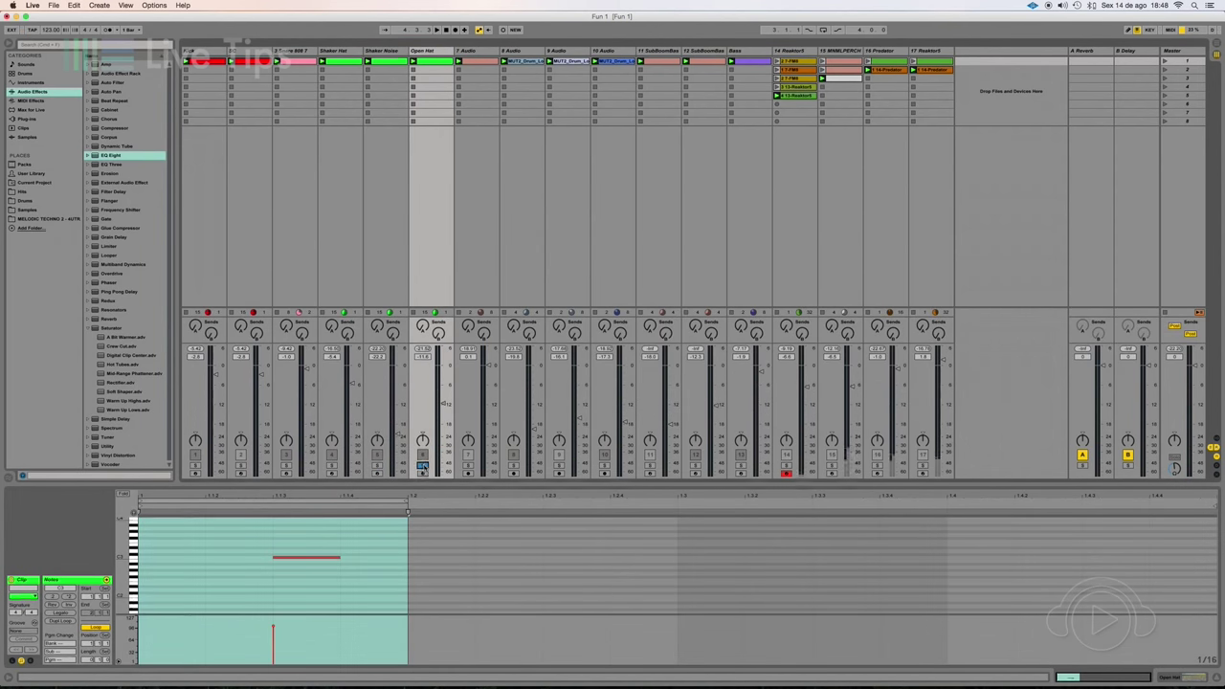
key("space")
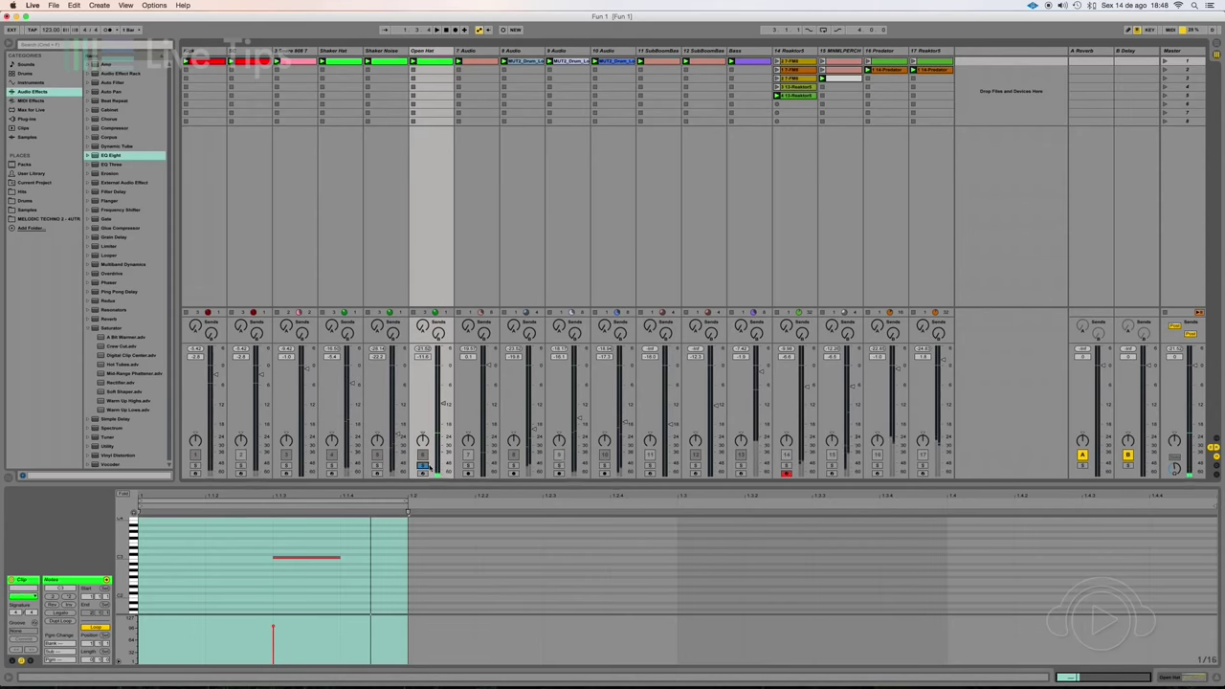
left_click(433, 54)
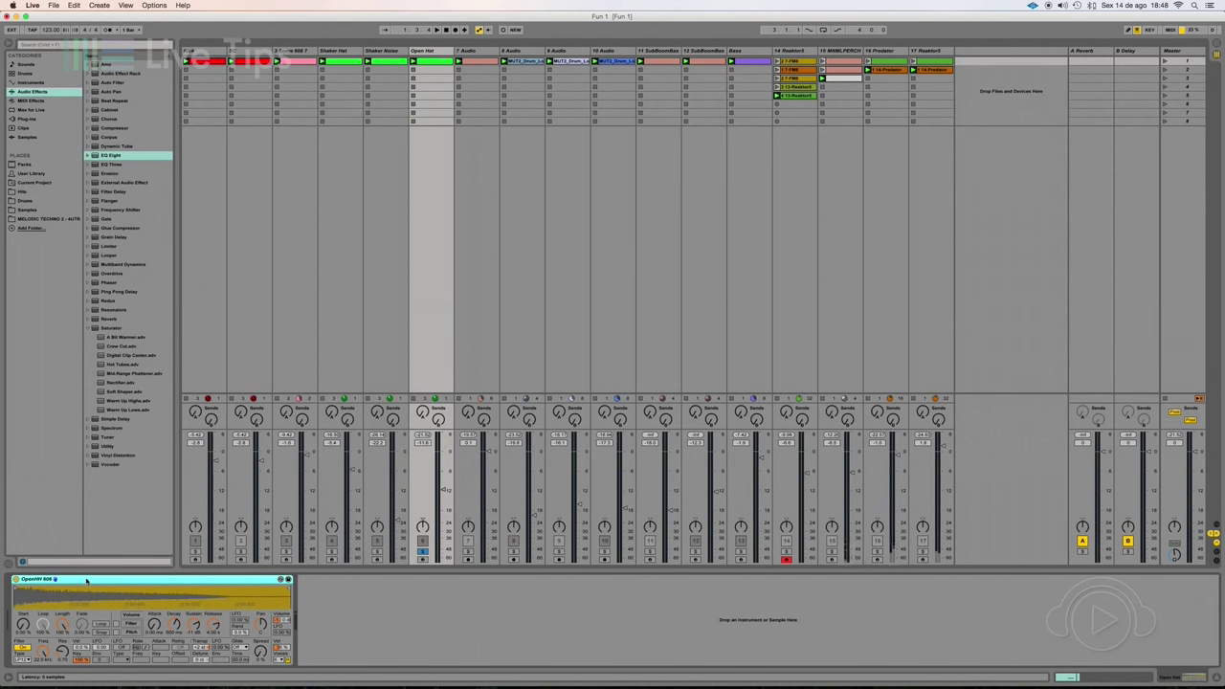
- Solo Shaker Hat and Shaker Noise along with Open Hat, and group these three tracks
left_click(335, 54)
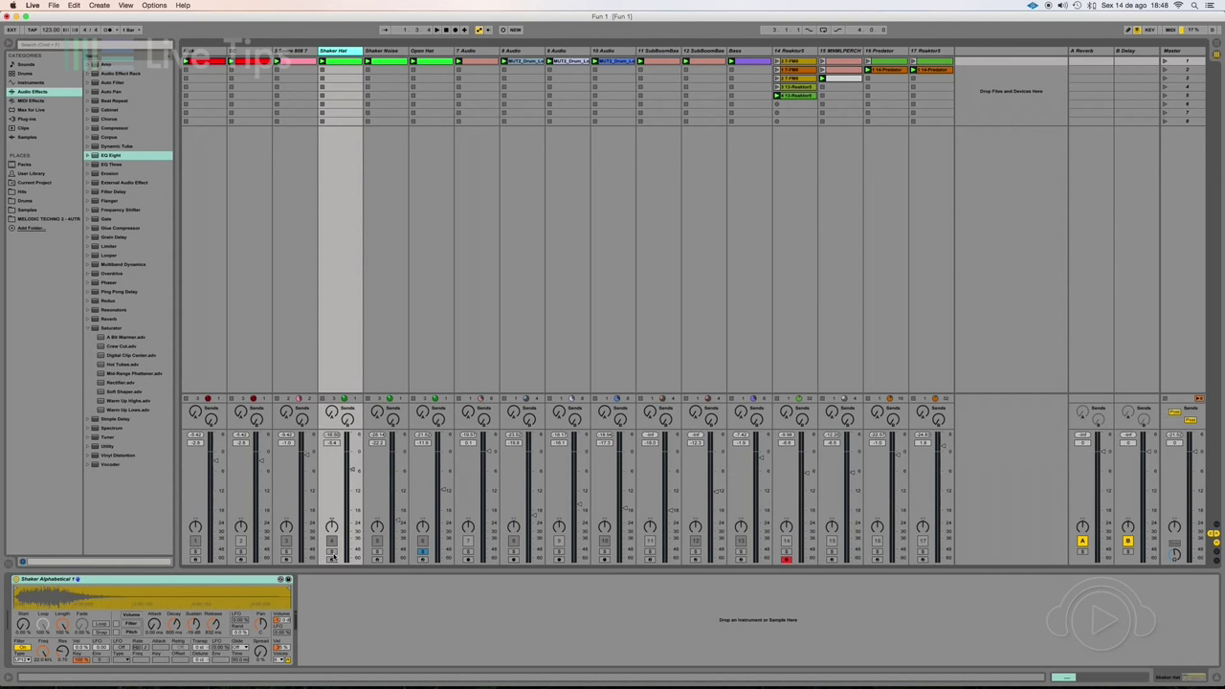
left_click(332, 553)
left_click(377, 552)
left_click(382, 51)
left_click(419, 51)
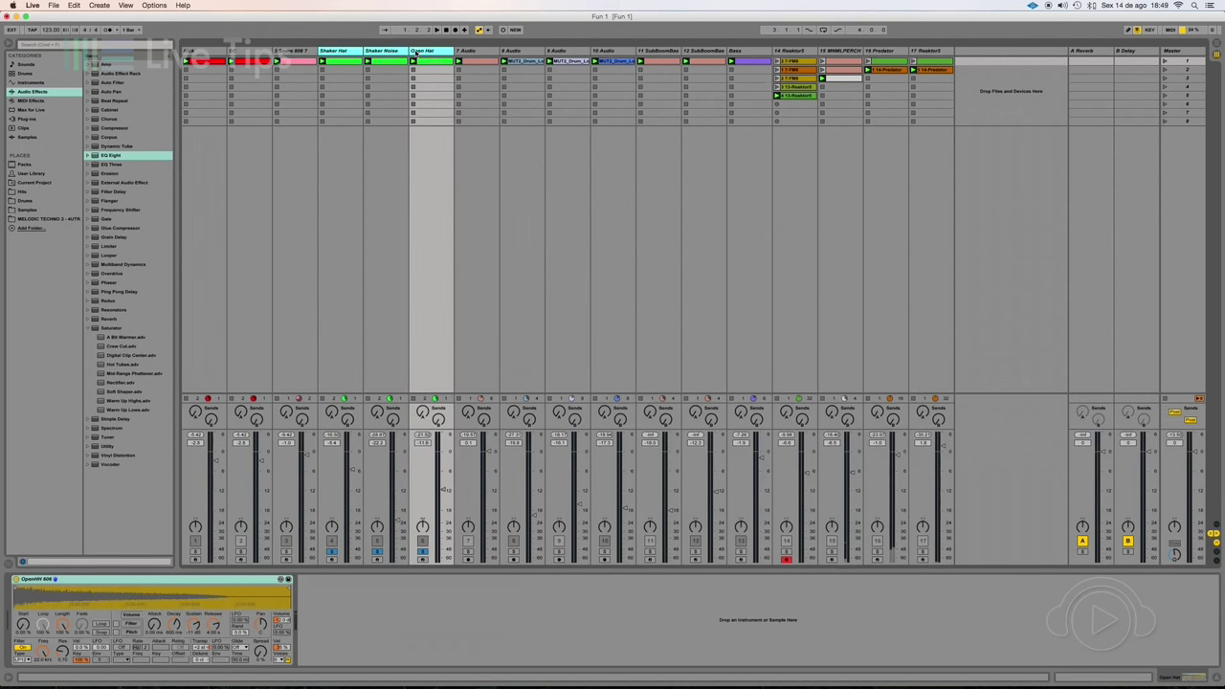
right_click(337, 53)
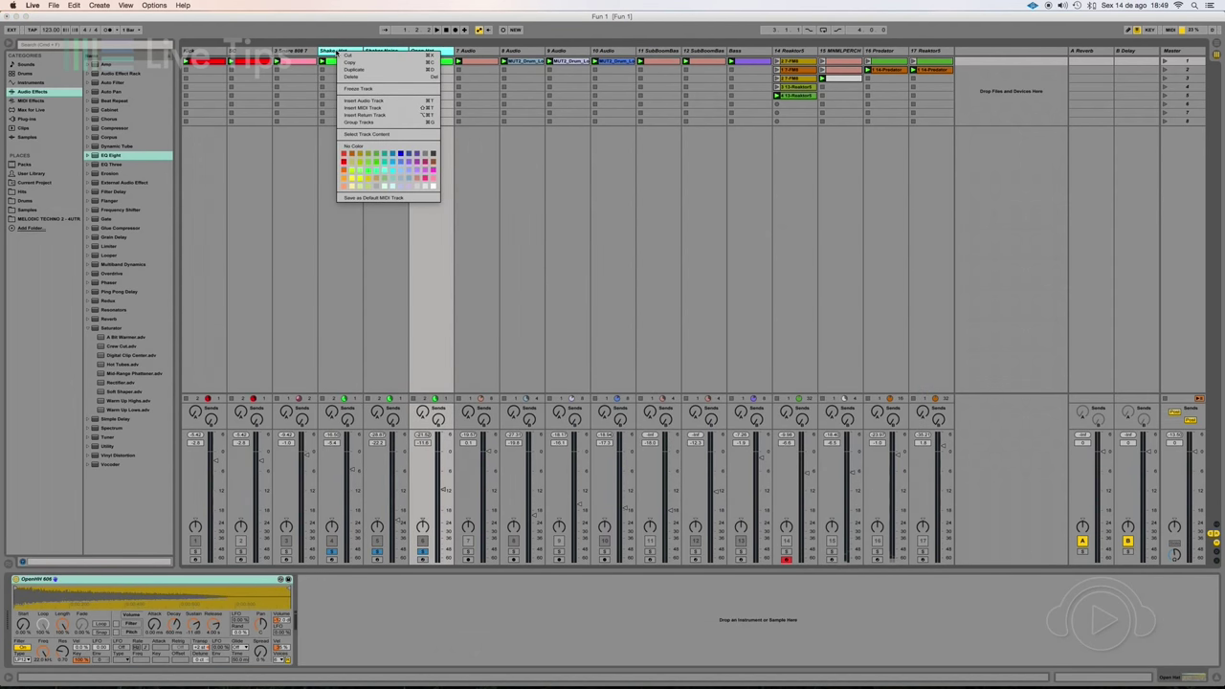
left_click(361, 124)
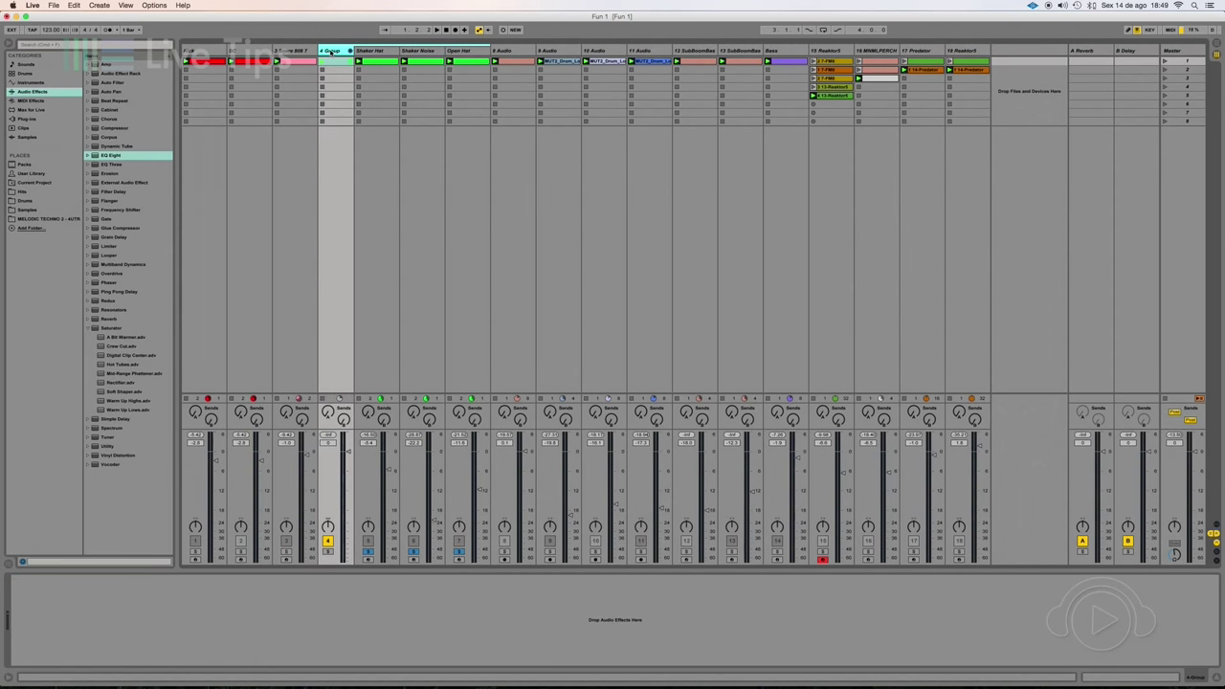
- Solo the new group track instead of its individual tracks and play the three hats together
left_click(373, 52)
left_click(417, 51)
left_click(453, 51)
left_click(330, 50)
key("space")
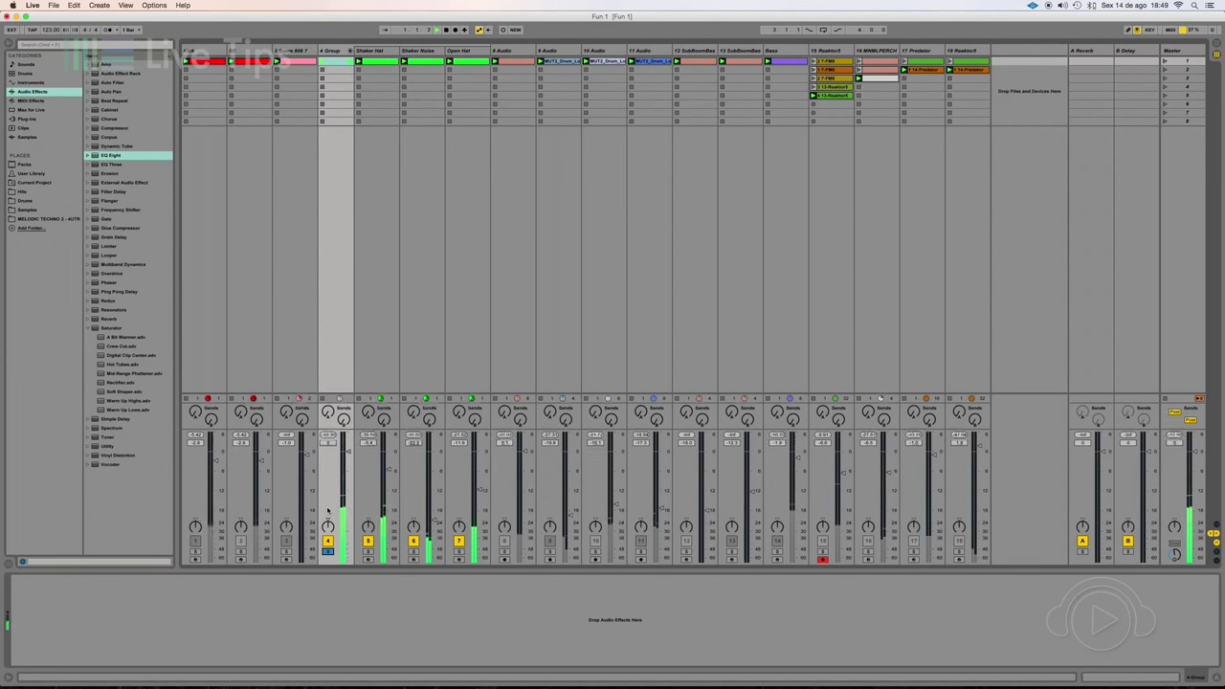
- Rename the group track as G.Pratos
left_click(334, 51)
key("super+r")
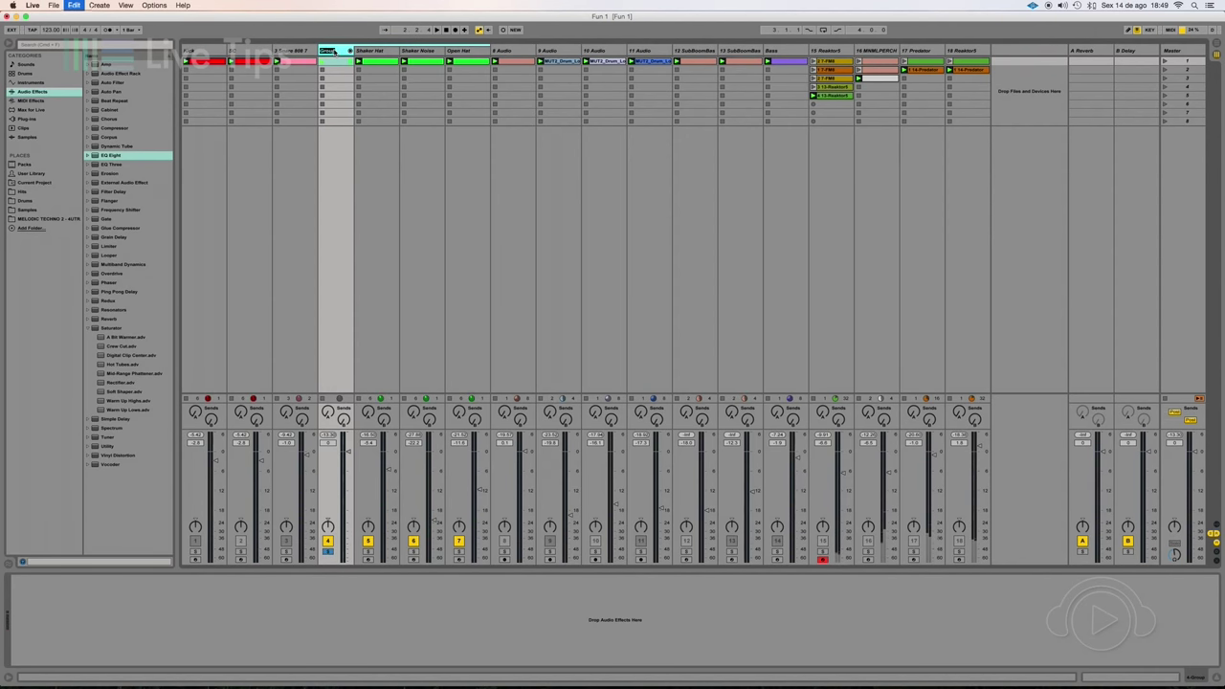
type("G.Pratos")
key("Return")
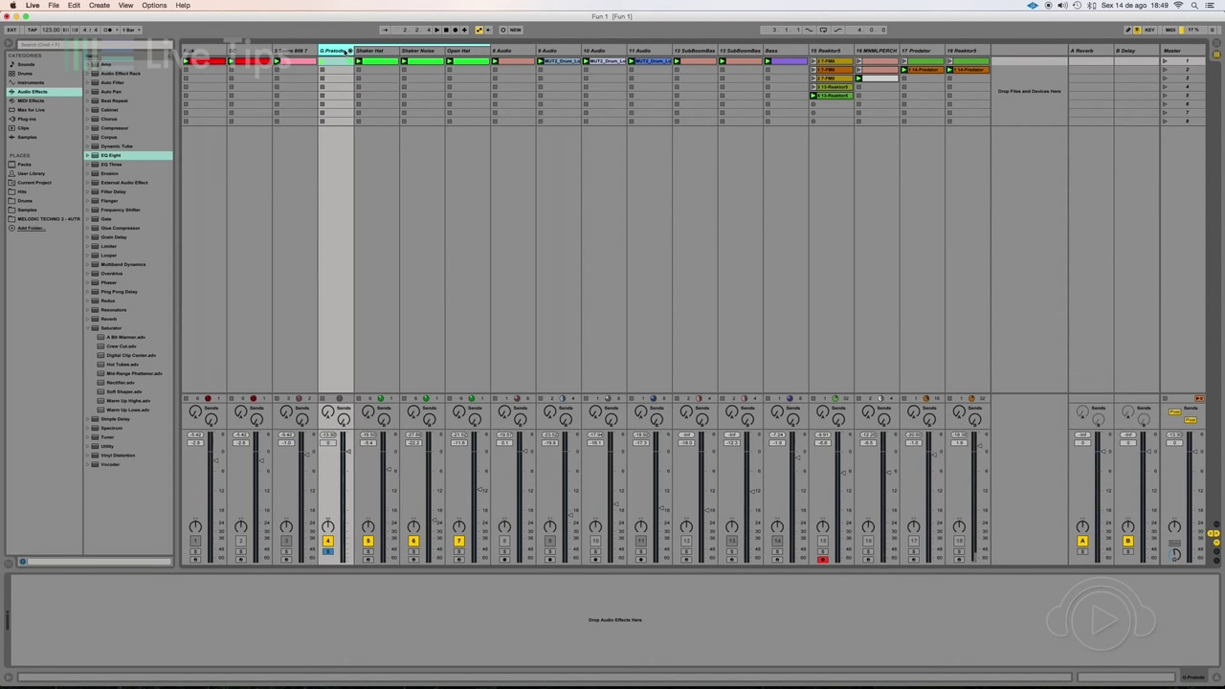
key("BackSpace")
key("BackSpace")
type("s")
key("Return")
- Colour the G.Pratos group and its Shaker Hat, Shaker Noise and Open Hat tracks bright green
right_click(335, 51)
left_click(369, 179)
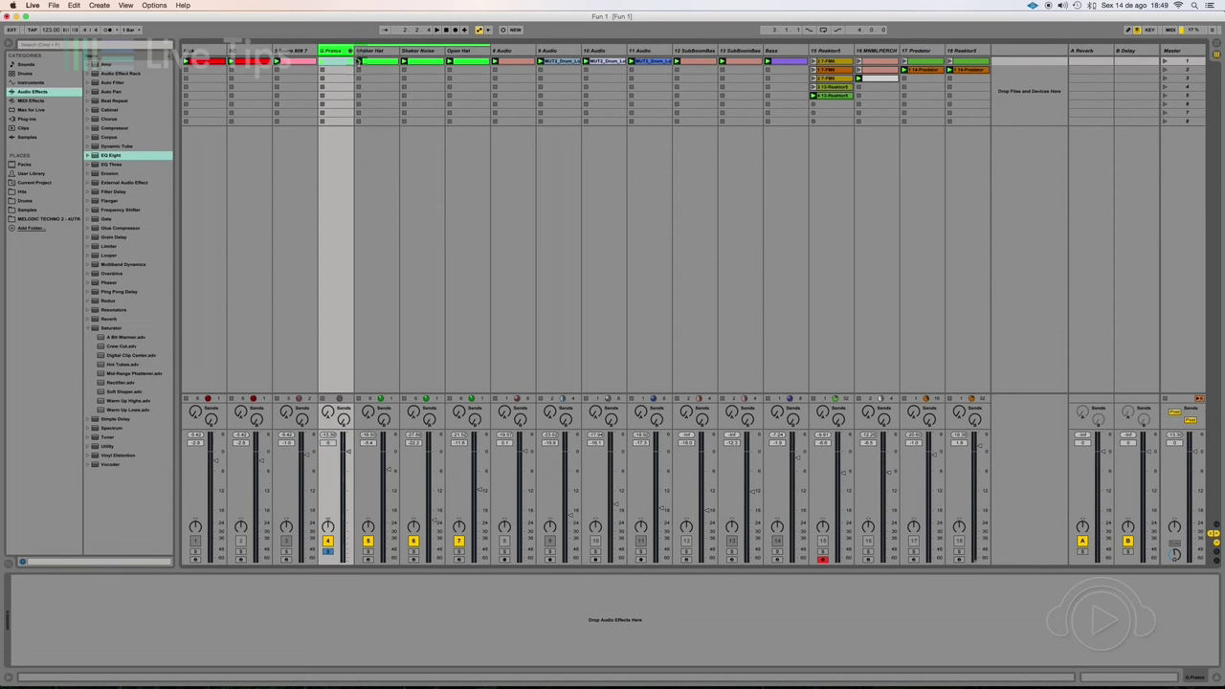
left_click(367, 52)
key("shift+Right")
key("shift+Right")
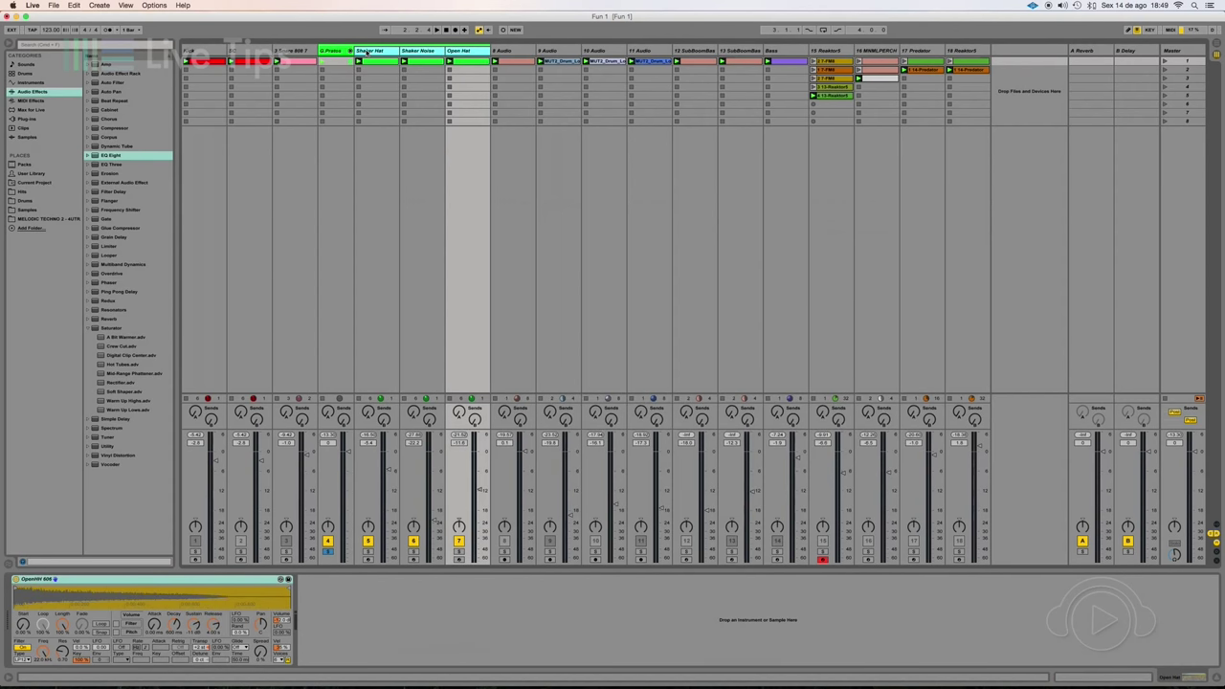
right_click(367, 51)
left_click(394, 151)
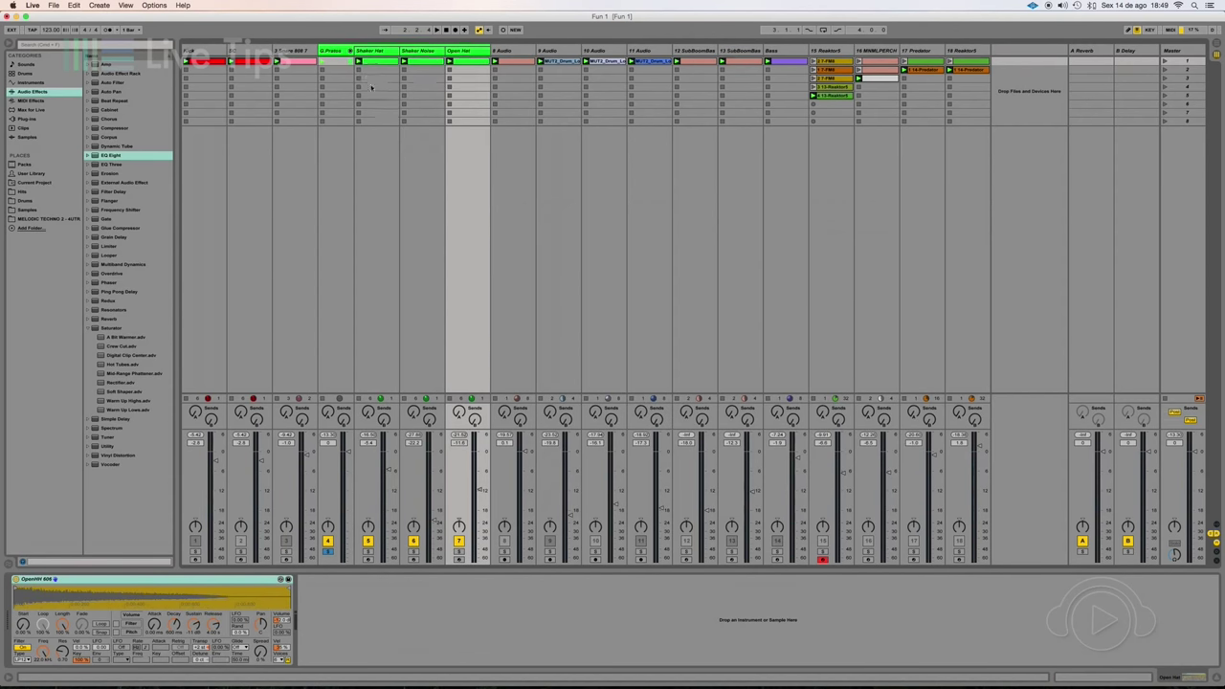
- Compare the device chains of the G.Pratos group and its Shaker Hat, Shaker Noise and Open Hat tracks
left_click(330, 49)
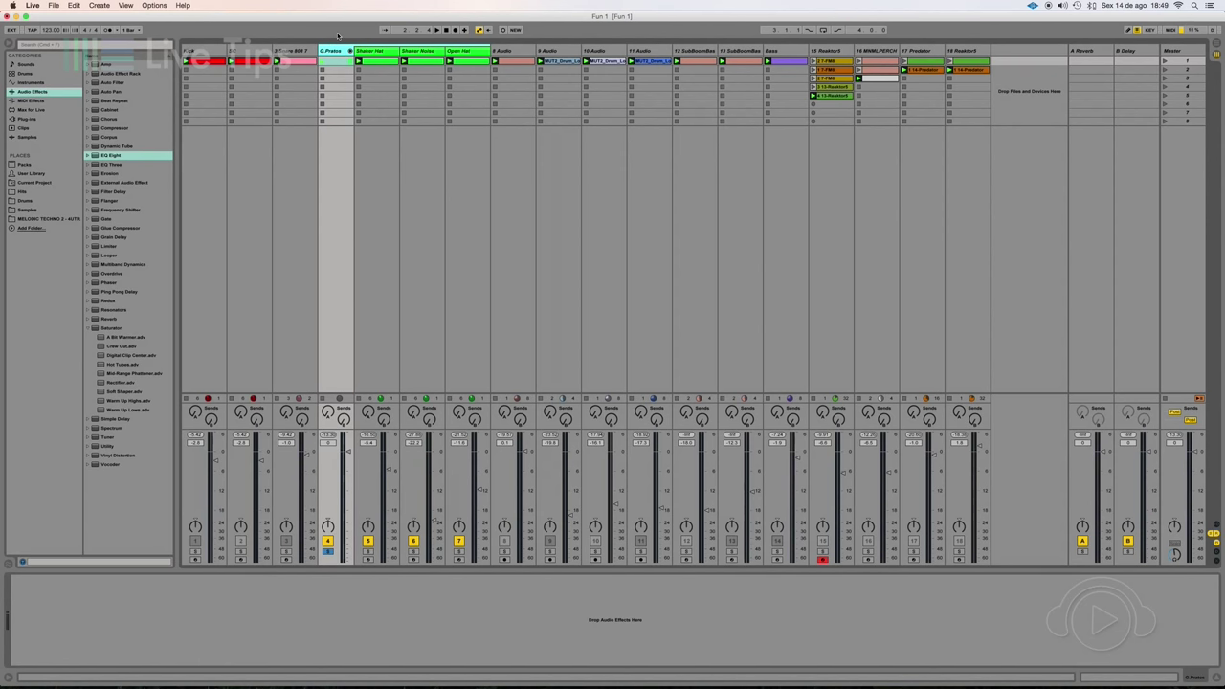
left_click(364, 51)
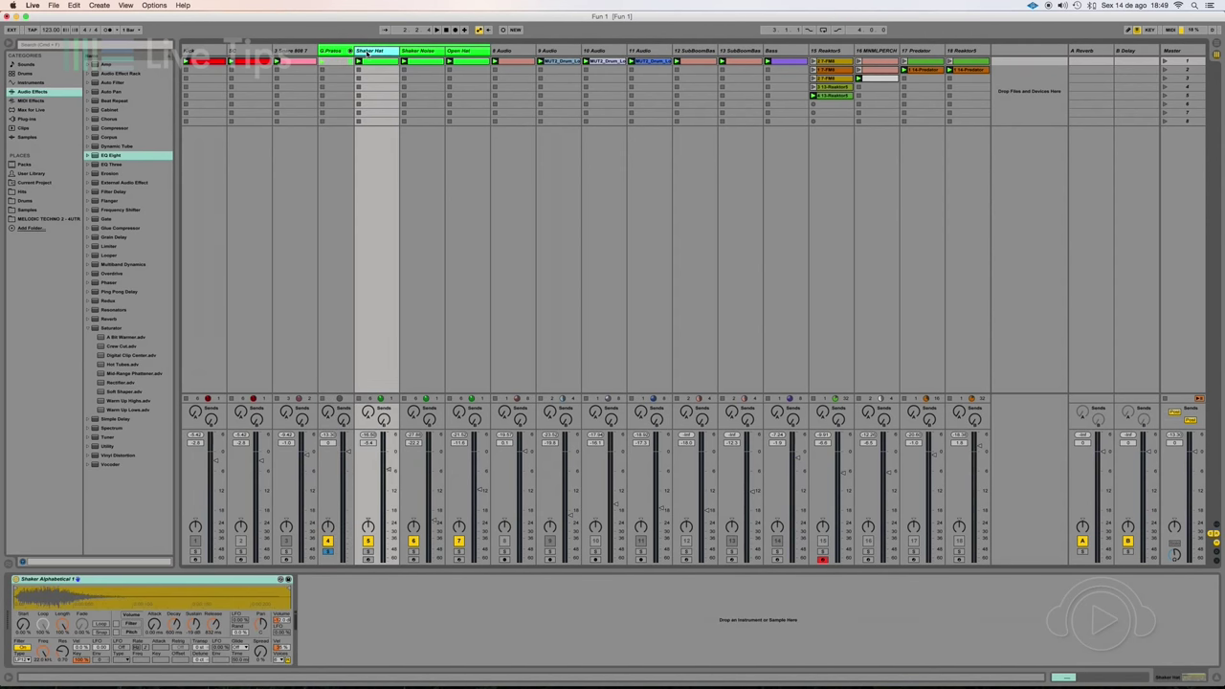
left_click(331, 51)
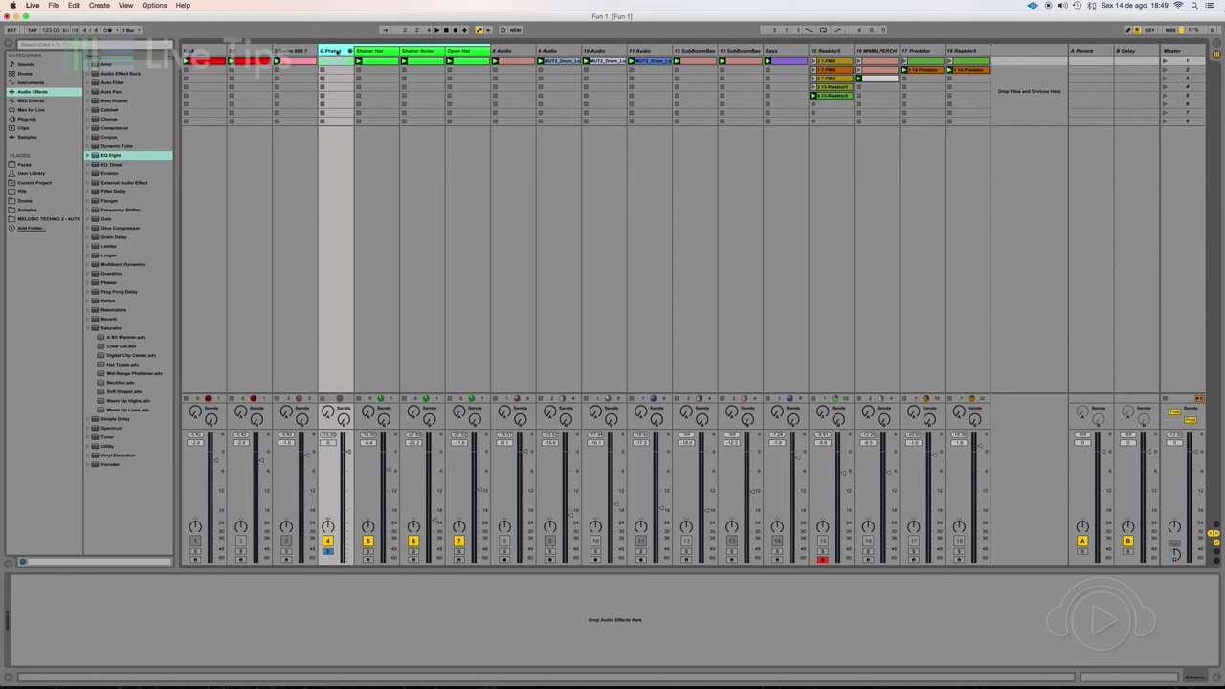
left_click(383, 51)
left_click(411, 52)
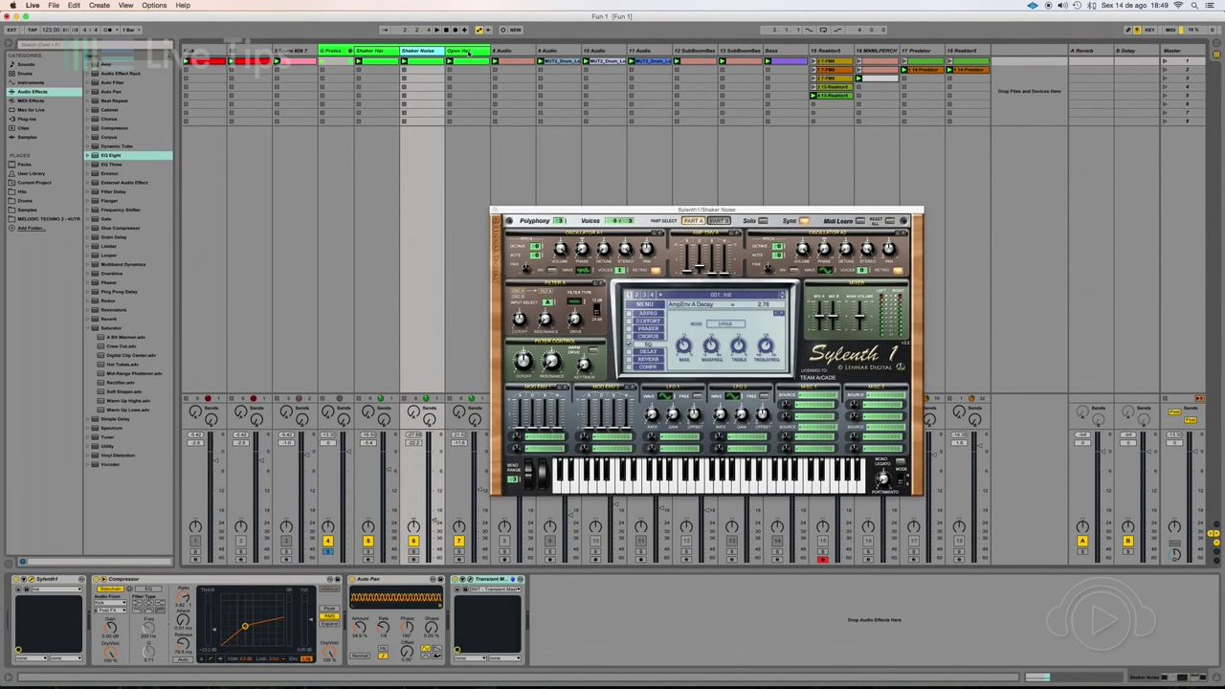
left_click(462, 52)
left_click(427, 52)
left_click(378, 51)
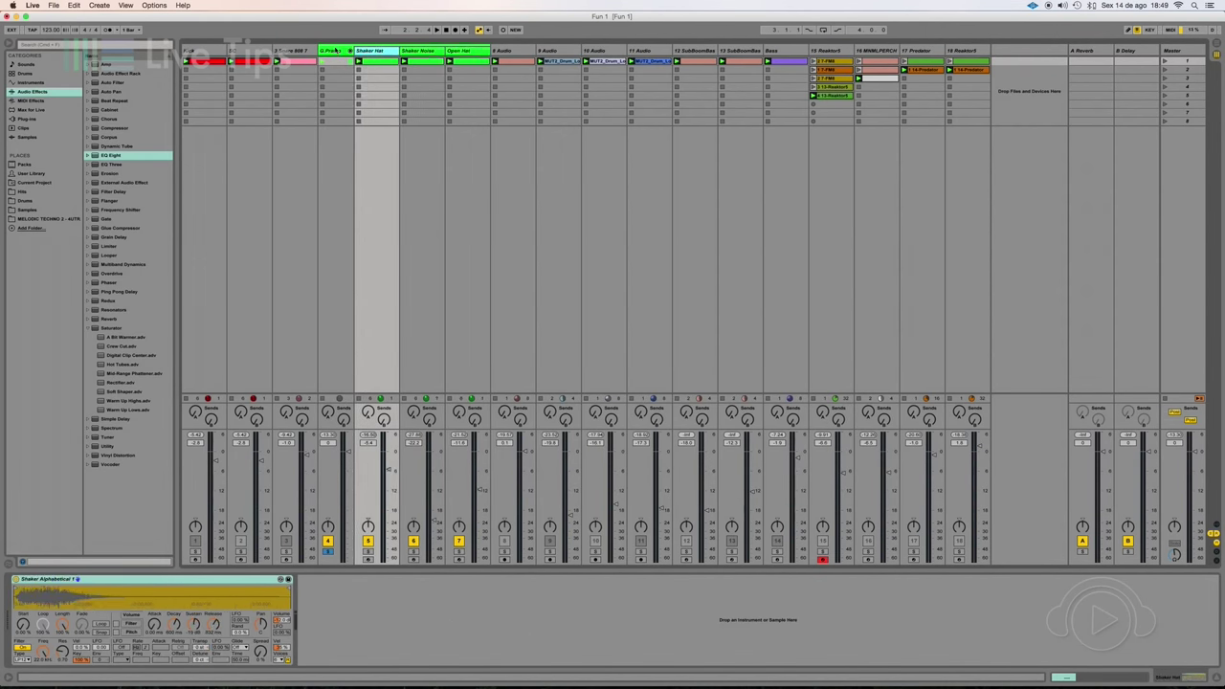
left_click(419, 51)
left_click(457, 51)
left_click(419, 51)
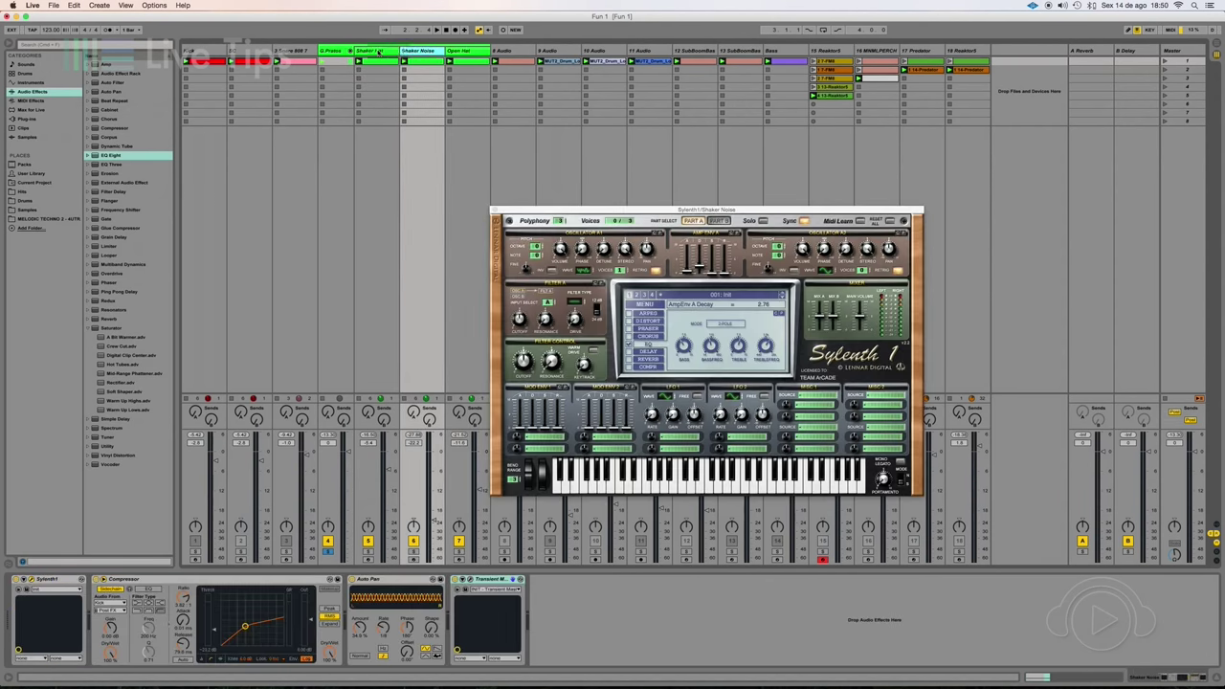
left_click(378, 51)
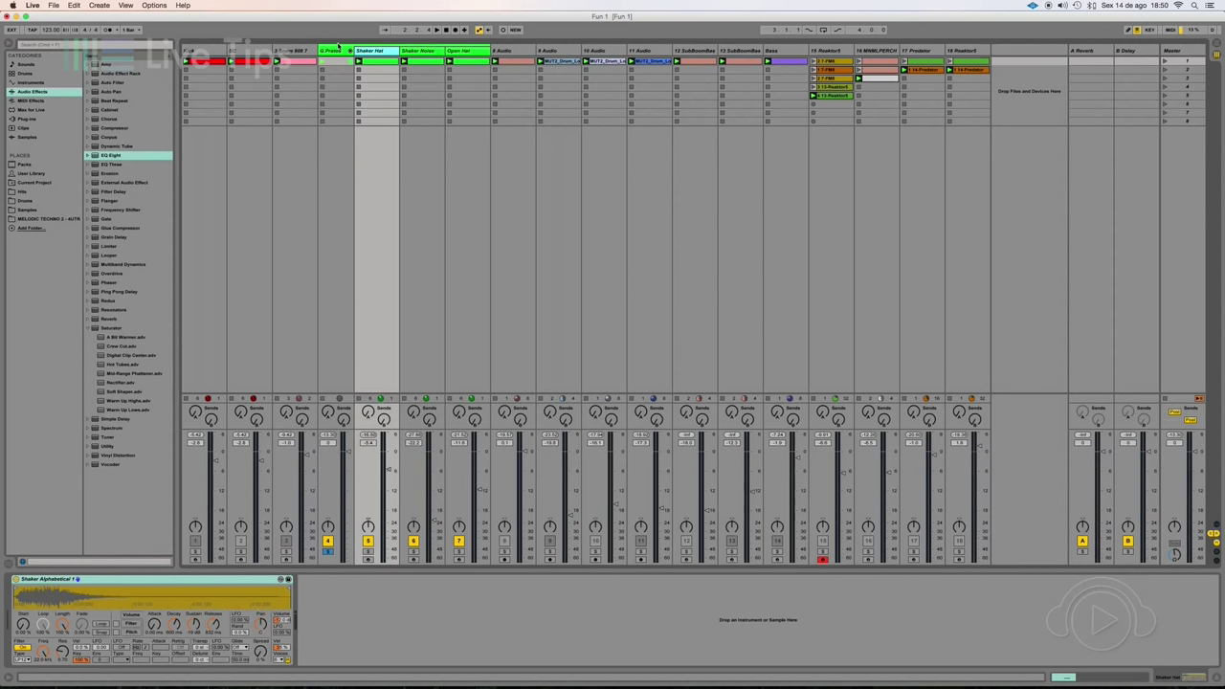
left_click(413, 51)
left_click(455, 51)
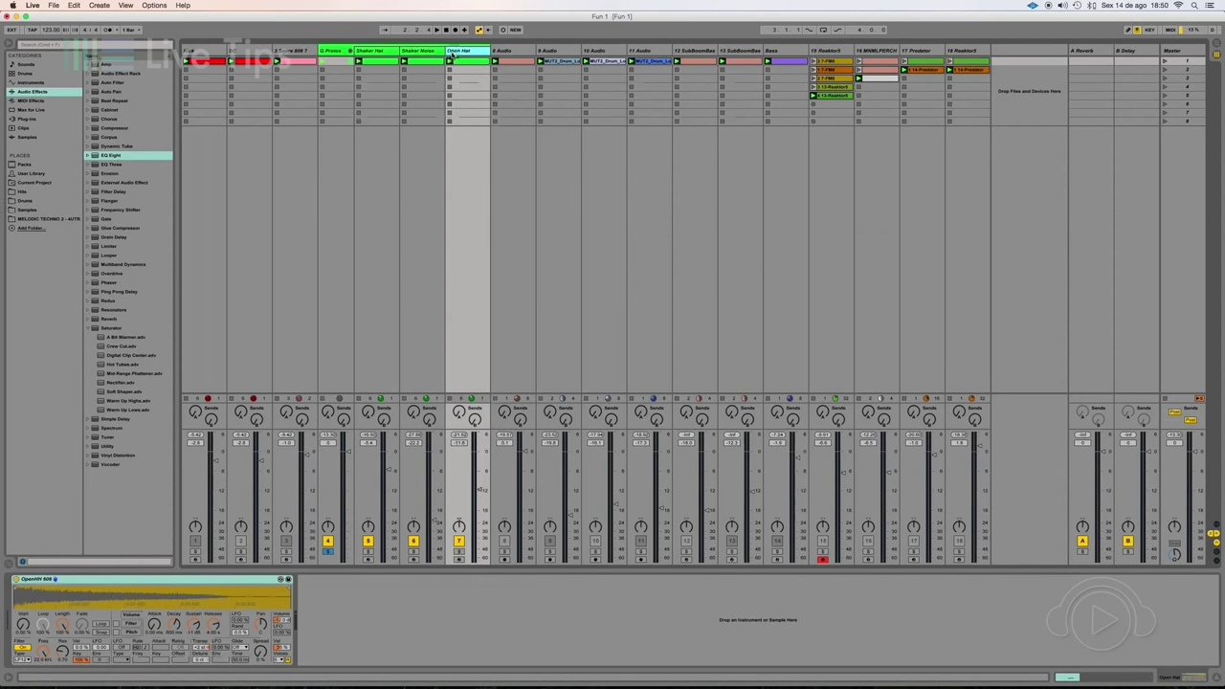
left_click(369, 50)
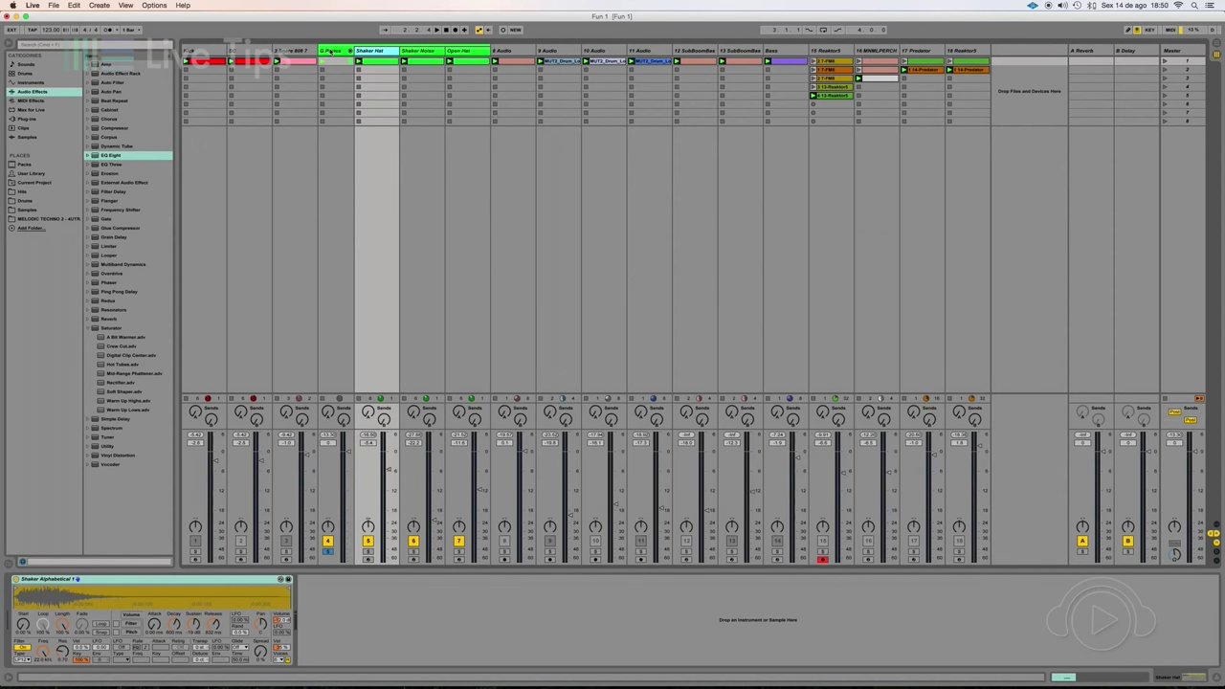
left_click(330, 51)
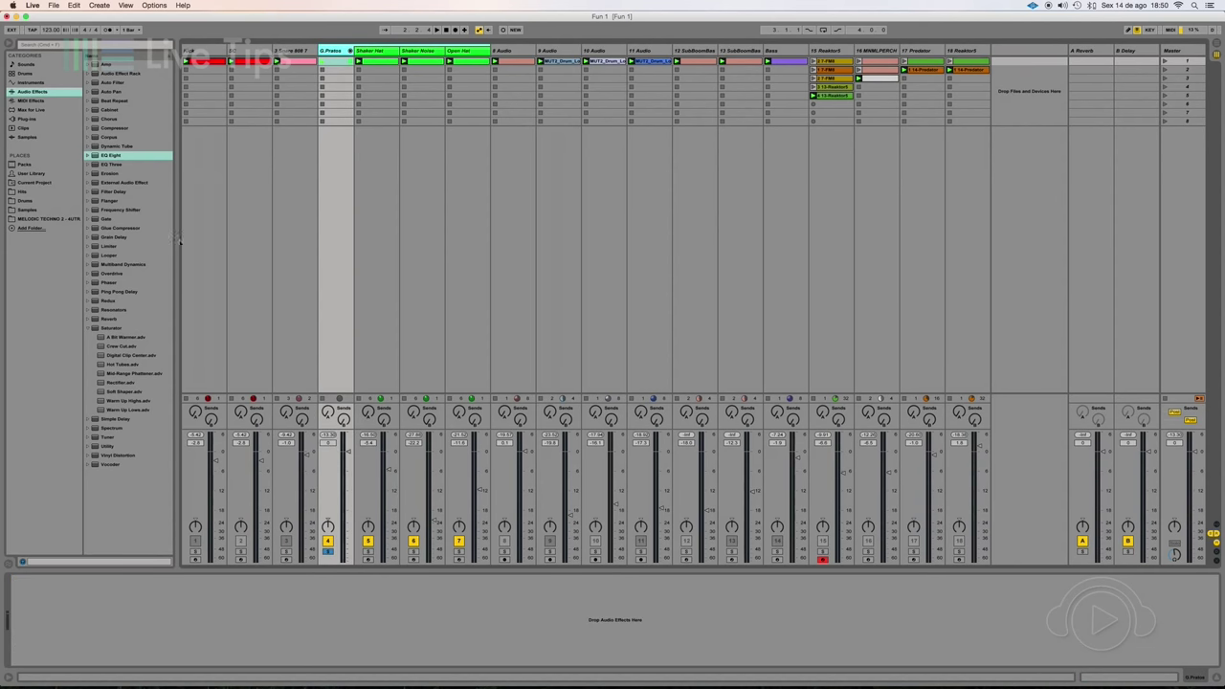
- Search the plug-ins for Scheps 73 Stereo, load it on the G.Pratos group and reposition its window
left_click(77, 45)
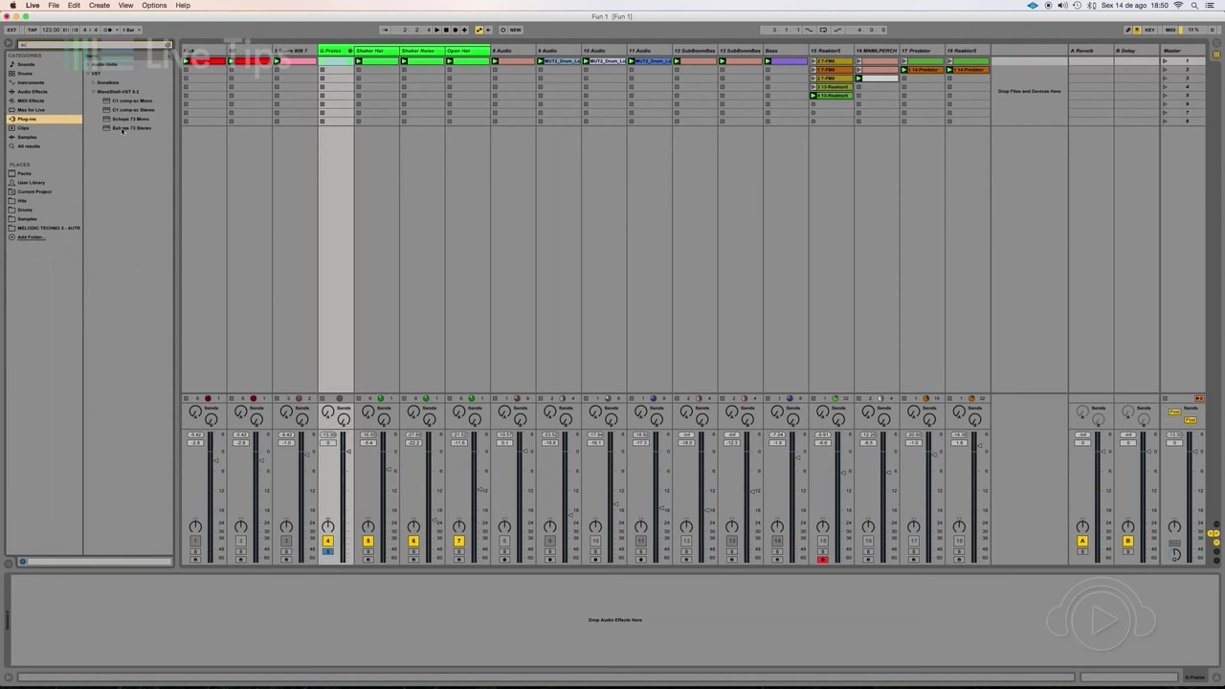
left_click(123, 131)
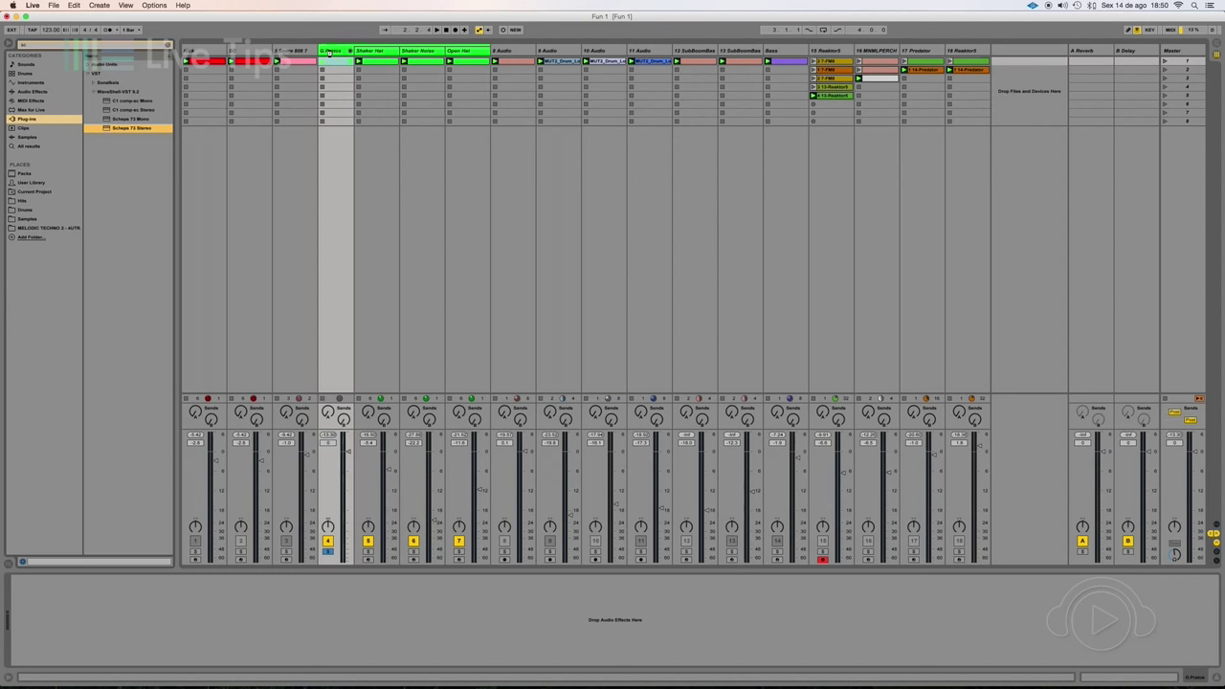
left_click_drag(602, 218, 511, 209)
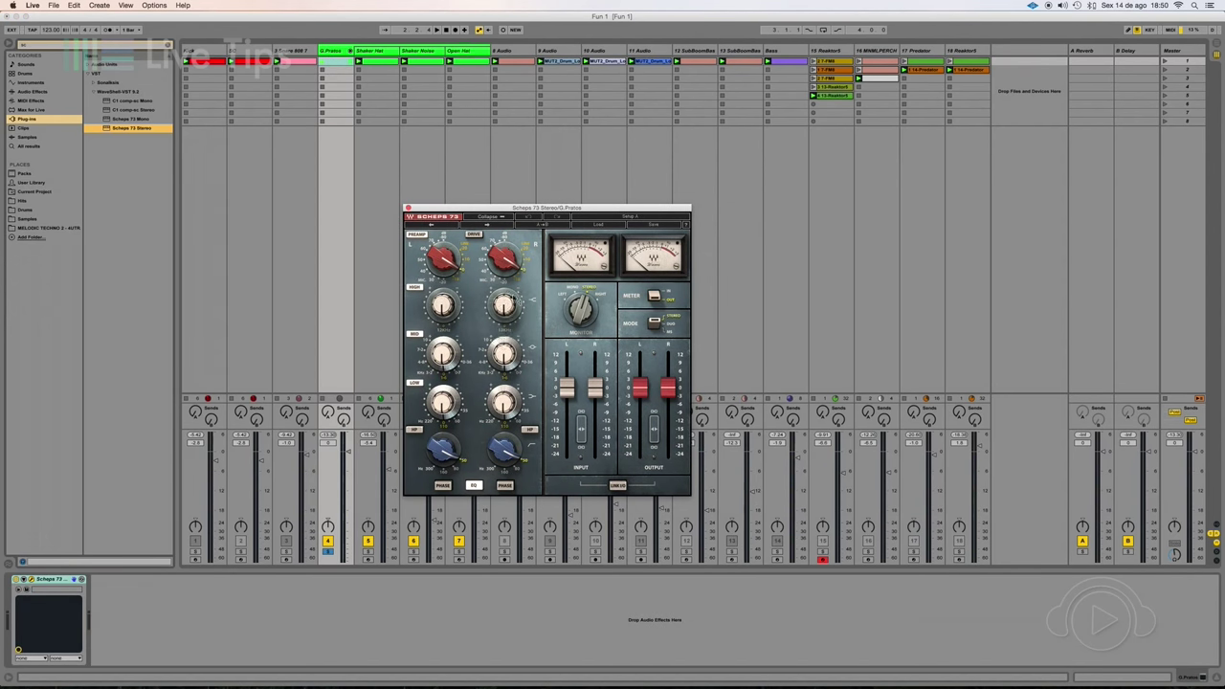
left_click_drag(494, 210, 494, 196)
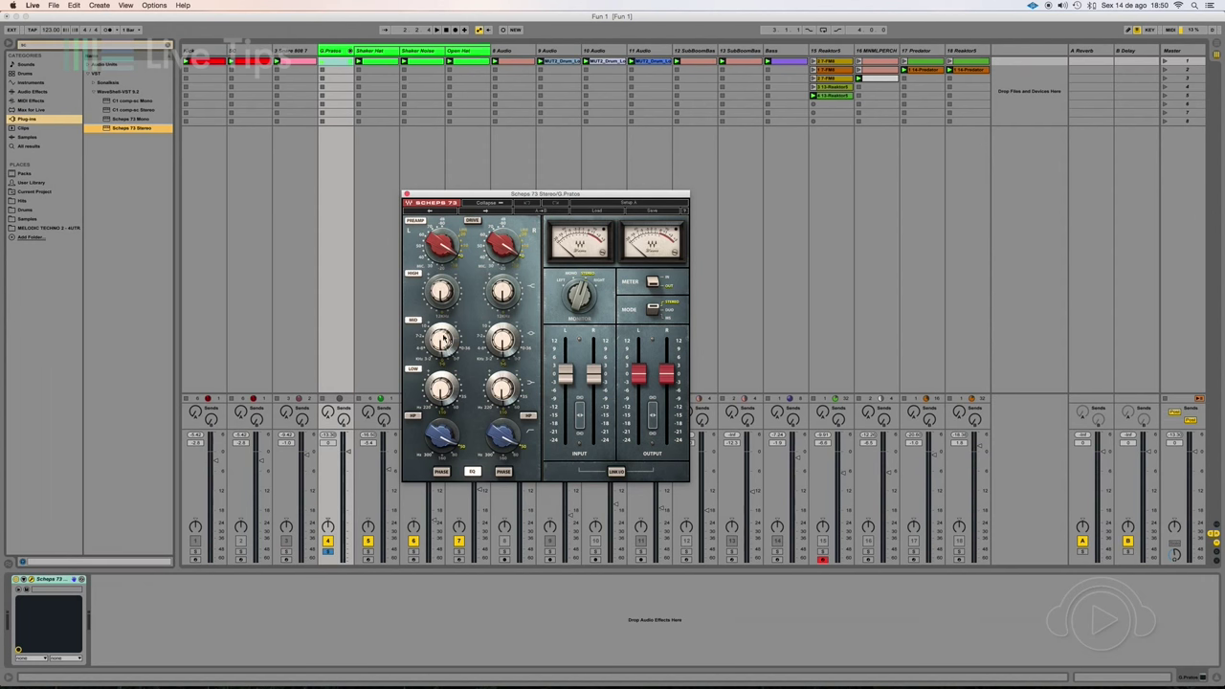
- Start playback, adjust the left channel's high-band gain in Scheps 73 Stereo, and move the plug-in window clear of the group's tracks
key("space")
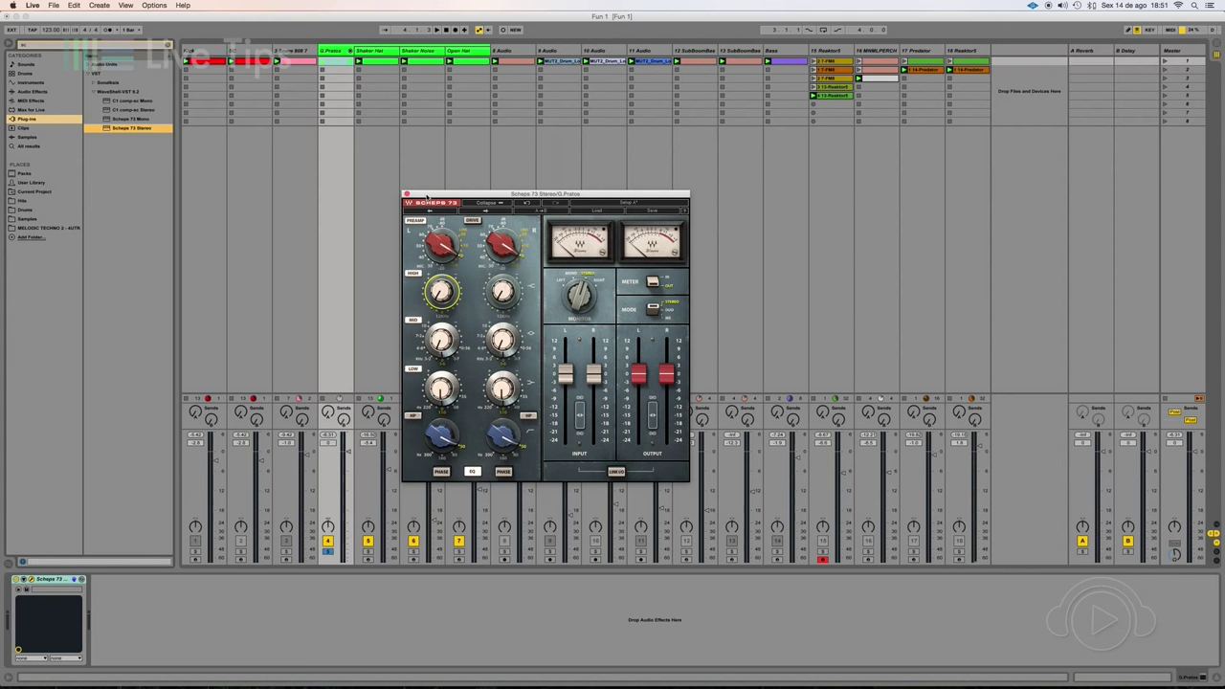
left_click_drag(441, 293, 441, 309)
left_click_drag(450, 195, 612, 131)
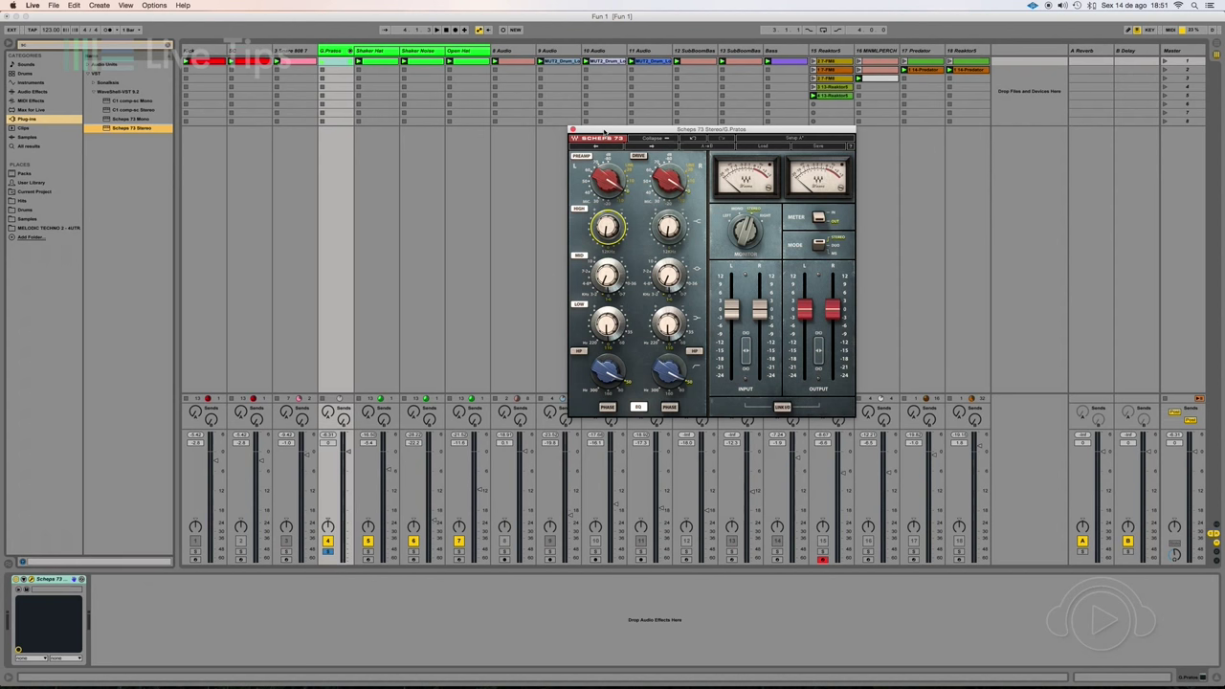
- Collapse and expand the G.Pratos group, and select its group slot in scene 8
left_click(337, 54)
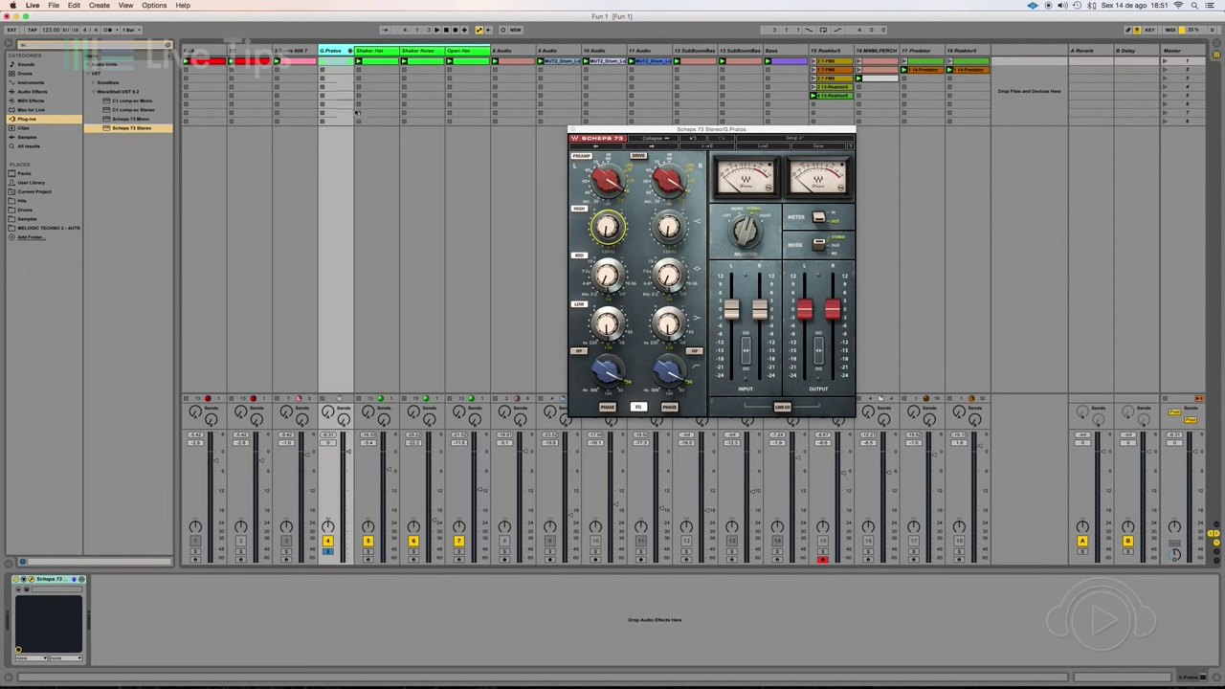
left_click(350, 50)
left_click(349, 51)
left_click(328, 87)
left_click(326, 121)
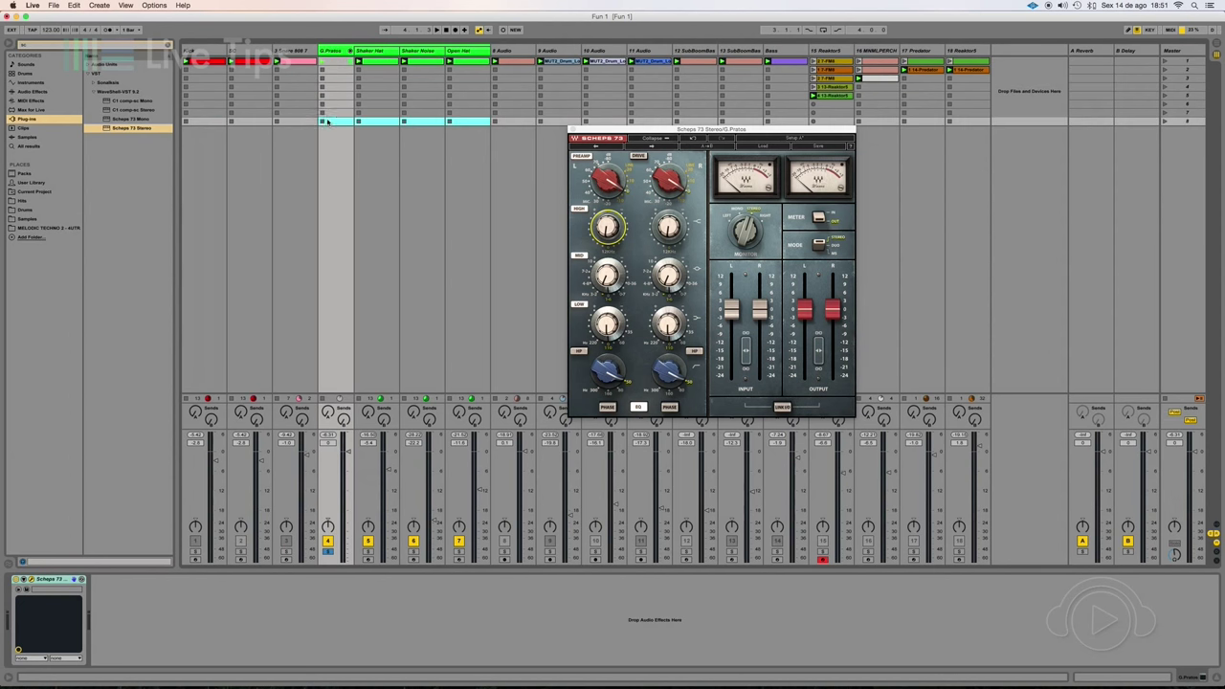
- Ungroup the G.Pratos group into separate Shaker Hat, Shaker Noise and Open Hat tracks
left_click(335, 49)
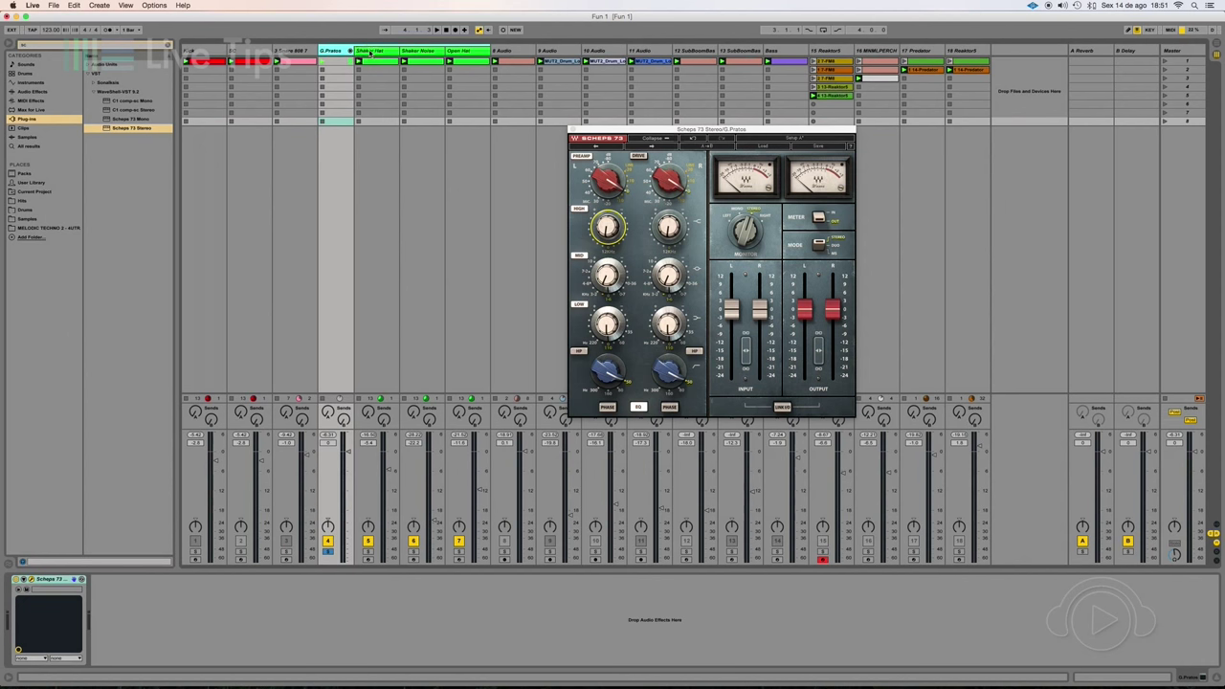
right_click(333, 53)
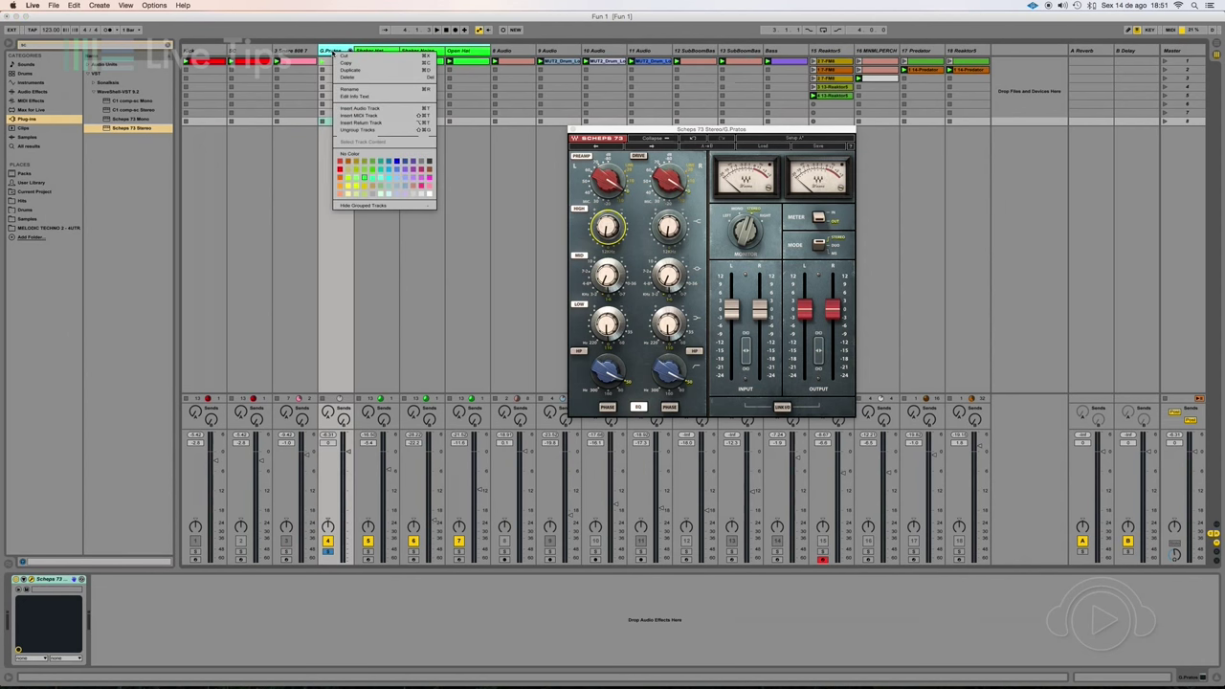
left_click(382, 130)
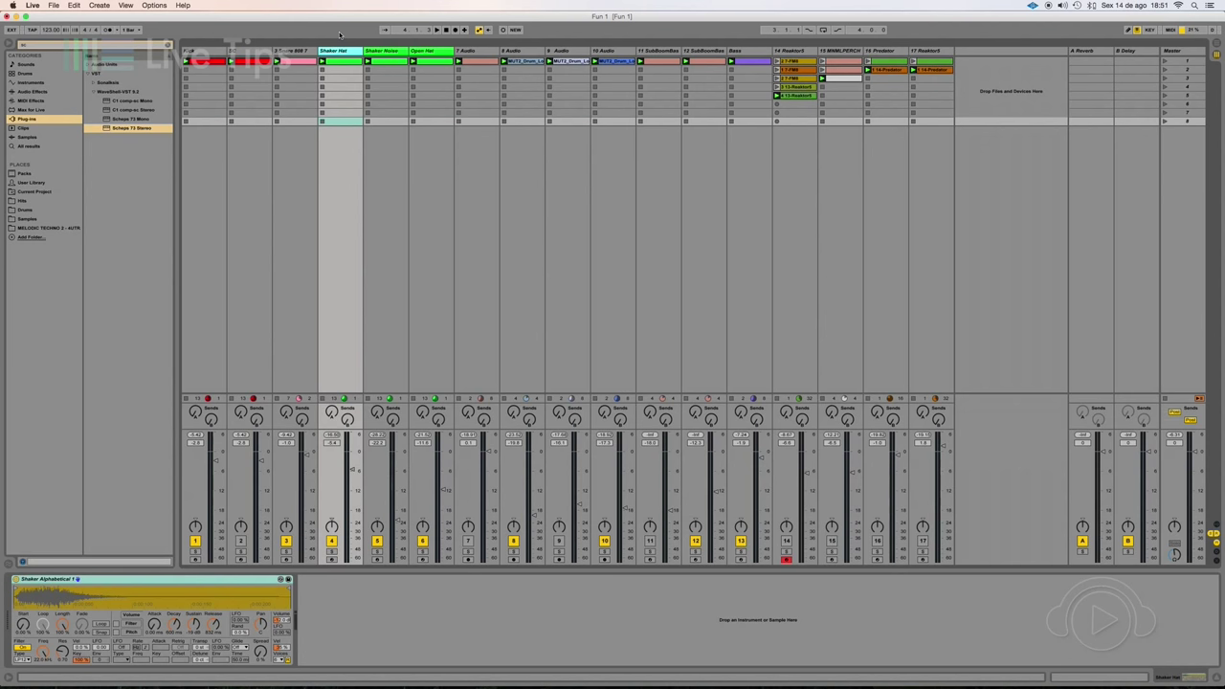
- Examine the ungrouped Shaker Hat, Shaker Noise and Open Hat tracks by selecting each one in turn
left_click(383, 50)
left_click(426, 50)
left_click(360, 53)
left_click(382, 53)
left_click(417, 52)
left_click(397, 53)
left_click(354, 52)
left_click(380, 53)
left_click(421, 51)
left_click(383, 52)
left_click(354, 52)
left_click(380, 52)
left_click(423, 52)
left_click(382, 52)
left_click(349, 51)
left_click(380, 51)
left_click(421, 52)
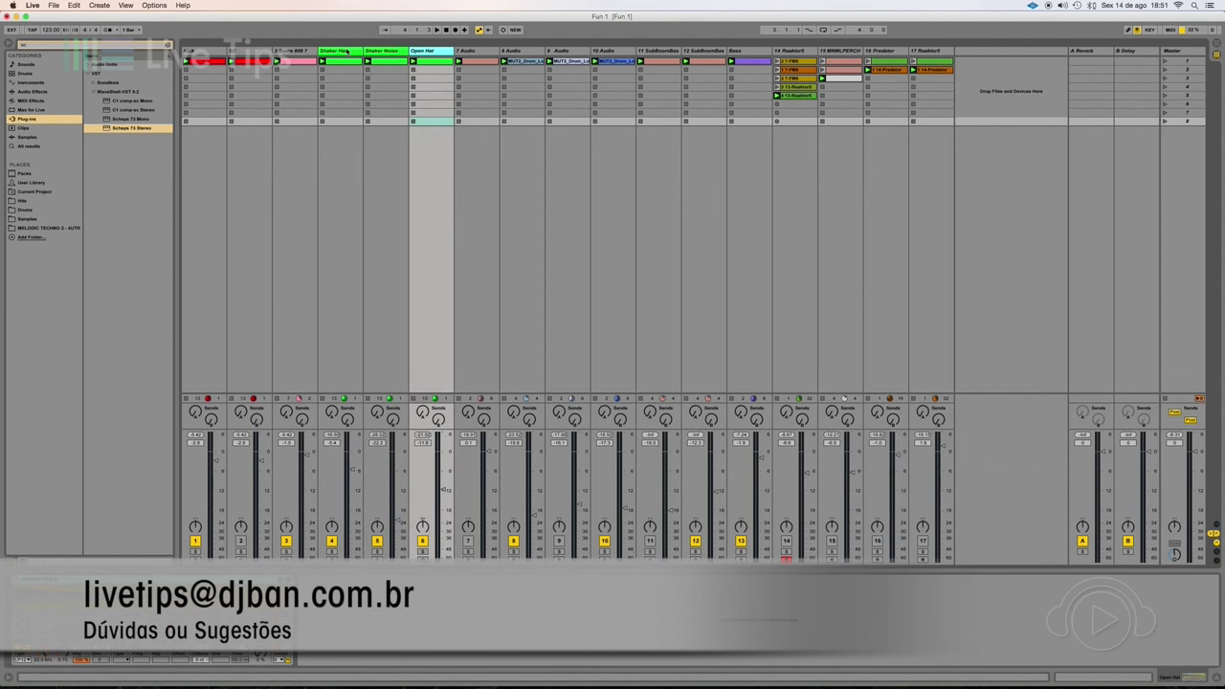
left_click(347, 52)
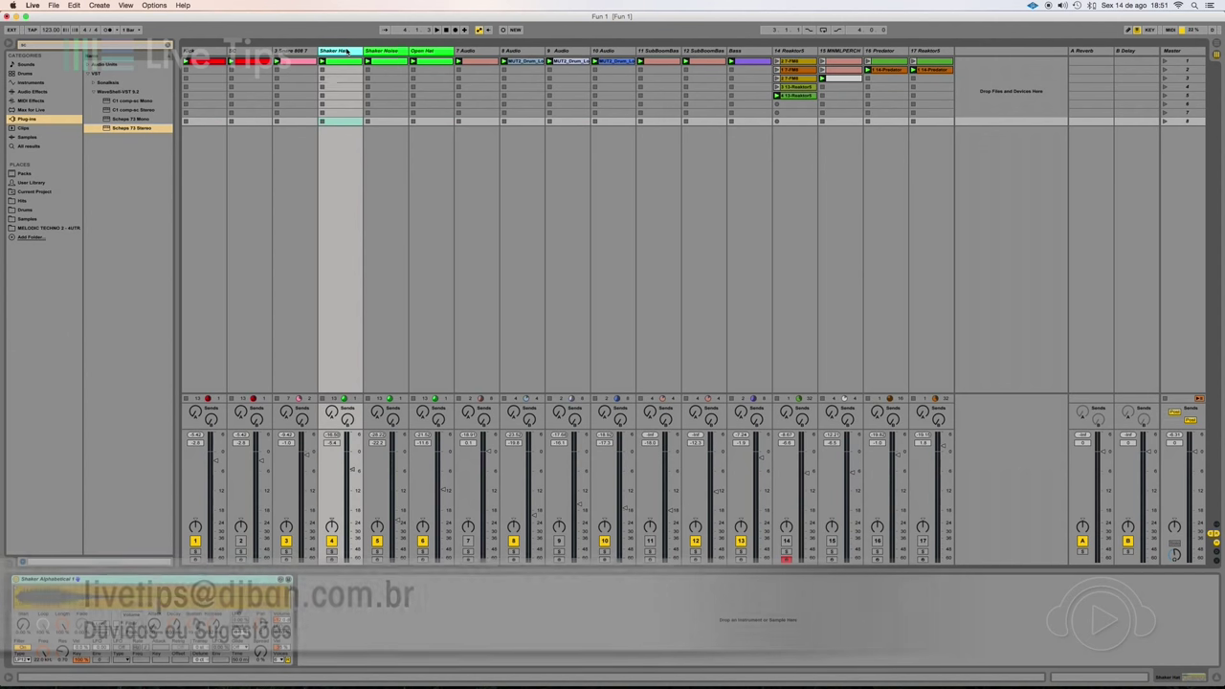